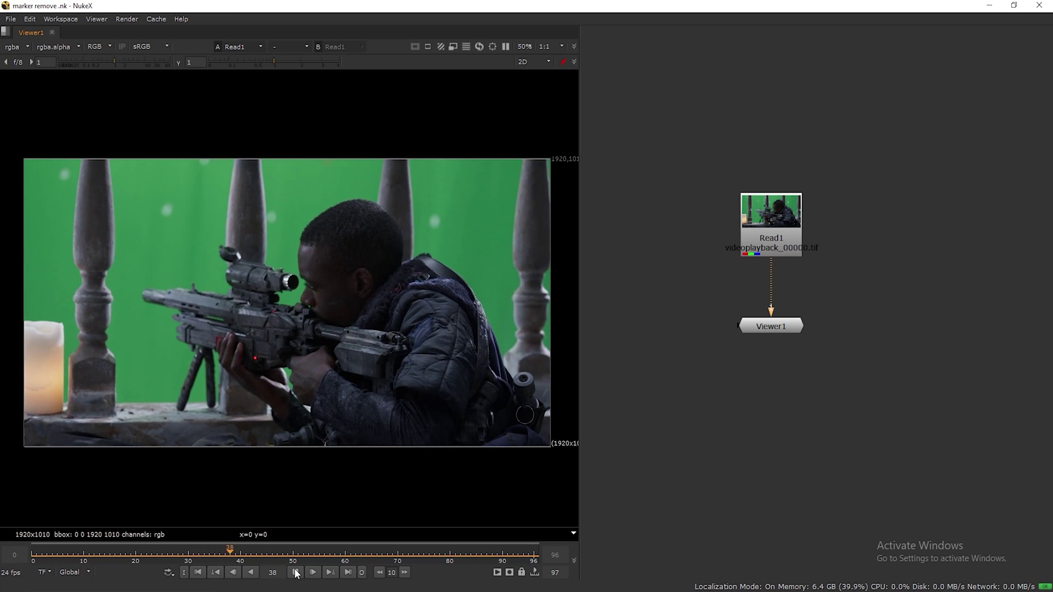
# - Stop playback, return to the first frame, and add a Tracker node fed by Read1
pyautogui.click(296, 572)
pyautogui.click(198, 572)
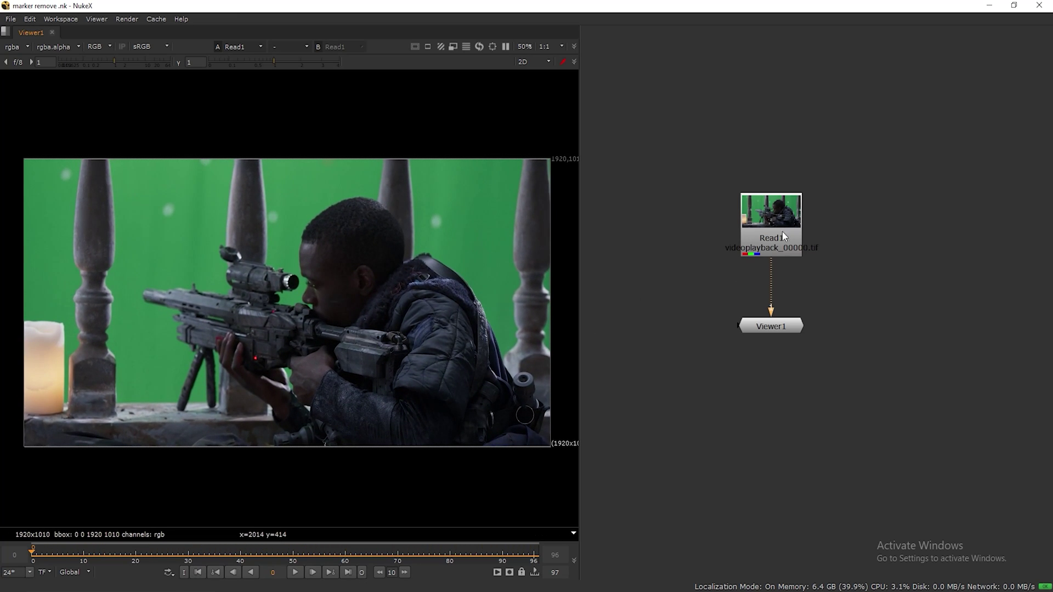
pyautogui.moveTo(810, 272); pyautogui.dragTo(813, 255, button='middle')
pyautogui.press('Tab')
pyautogui.write('Track')
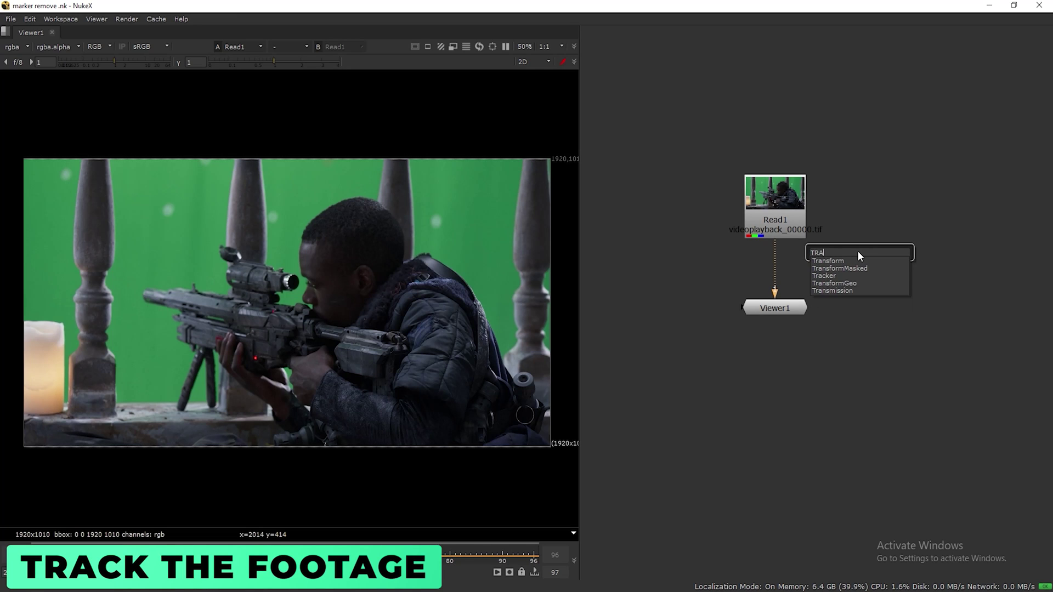
pyautogui.press('Return')
pyautogui.moveTo(843, 223); pyautogui.dragTo(790, 213)
pyautogui.moveTo(775, 282); pyautogui.dragTo(702, 159)
pyautogui.moveTo(891, 220); pyautogui.dragTo(990, 141, button='middle')
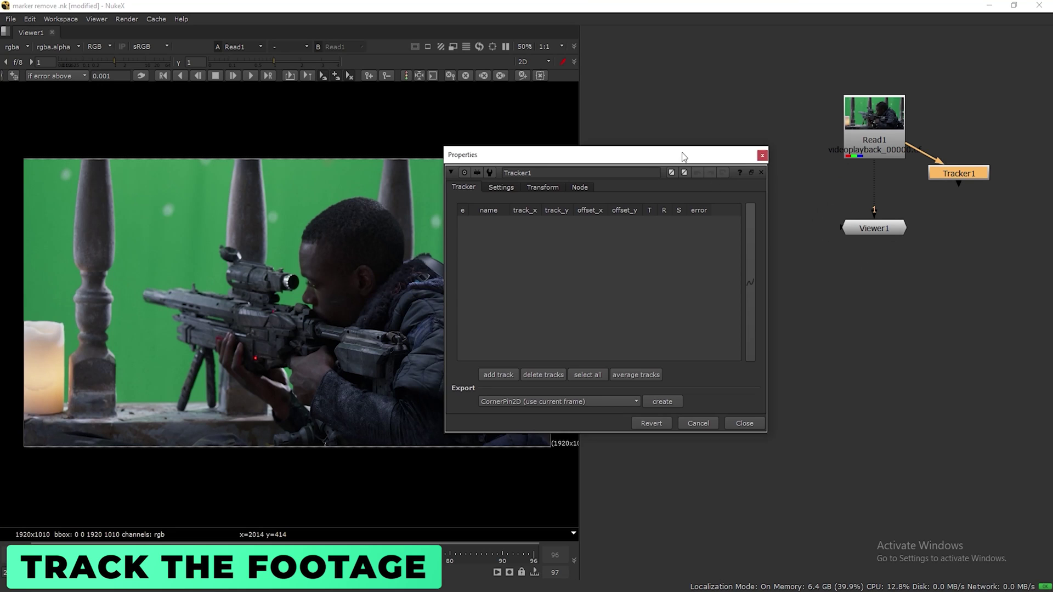
# - Add a track to the Tracker and place it on the middle pillar above the rifle scope
pyautogui.moveTo(682, 156); pyautogui.dragTo(758, 121)
pyautogui.click(575, 340)
pyautogui.moveTo(288, 282); pyautogui.dragTo(241, 218)
pyautogui.scroll(5, 244, 217)
pyautogui.moveTo(247, 214); pyautogui.dragTo(314, 183, button='middle')
pyautogui.scroll(-1, 451, 227)
# - Make room below Read1 and insert a Sharpen node between Read1 and Tracker1
pyautogui.moveTo(893, 141); pyautogui.dragTo(893, 88)
pyautogui.press('Tab')
pyautogui.click(986, 100)
pyautogui.click(958, 114)
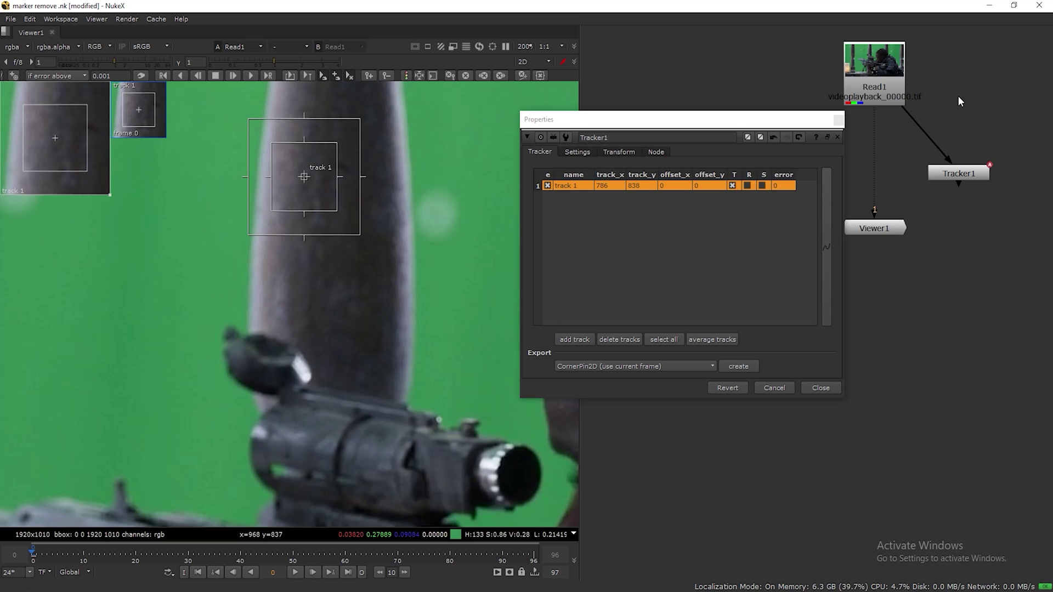
pyautogui.press('Tab')
pyautogui.write('SHAR')
pyautogui.press('Return')
pyautogui.moveTo(768, 34); pyautogui.dragTo(596, 81)
pyautogui.moveTo(935, 133); pyautogui.dragTo(955, 132)
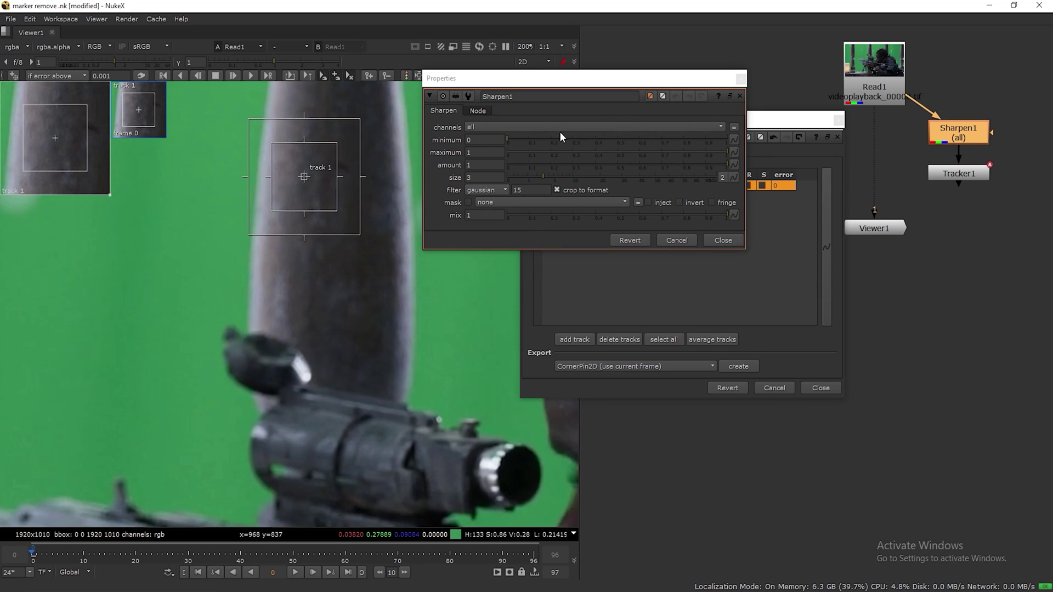
# - View Tracker1's output and set the Sharpen size to 9.8
pyautogui.click(949, 174)
pyautogui.press('1')
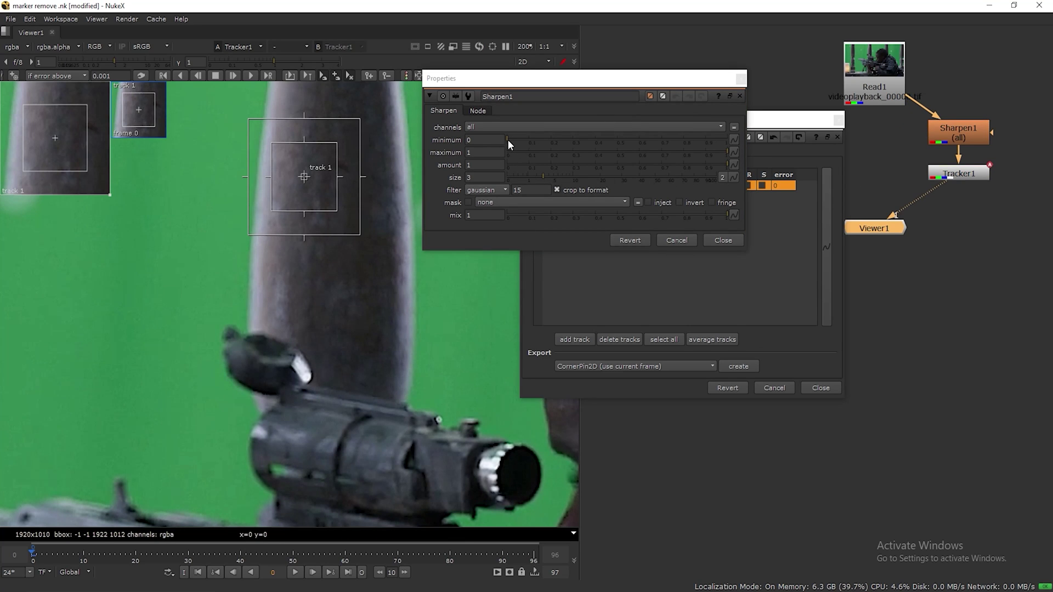
pyautogui.moveTo(541, 174); pyautogui.dragTo(571, 171)
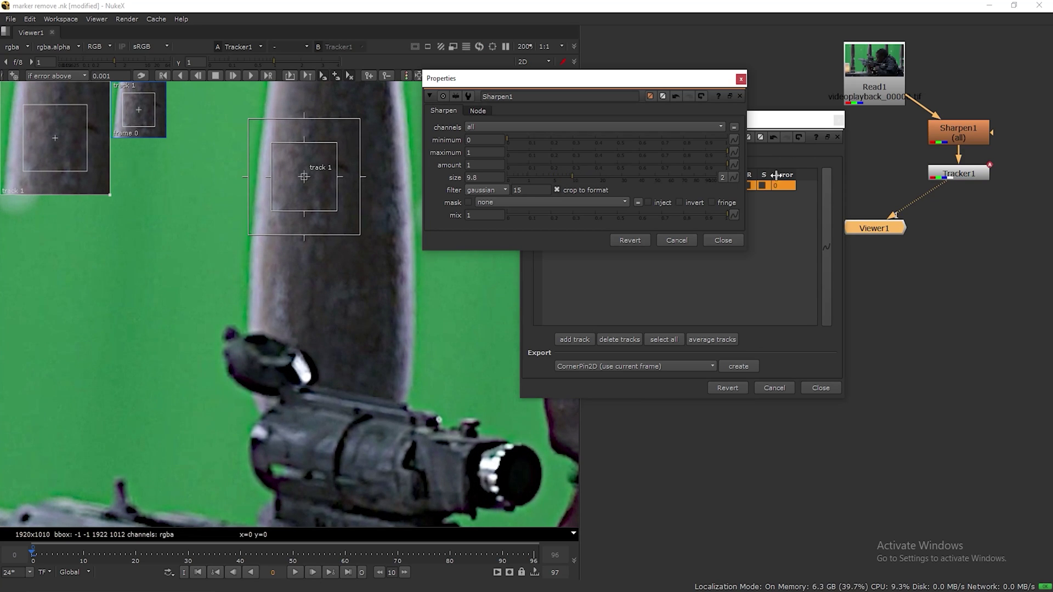
pyautogui.click(741, 78)
# - Move track 1 from the pillar onto the white marker beside it, centred at about x 525, y 828.5
pyautogui.moveTo(630, 120); pyautogui.dragTo(580, 119)
pyautogui.scroll(2, 341, 182)
pyautogui.moveTo(331, 198); pyautogui.dragTo(214, 220, button='middle')
pyautogui.scroll(-1, 313, 201)
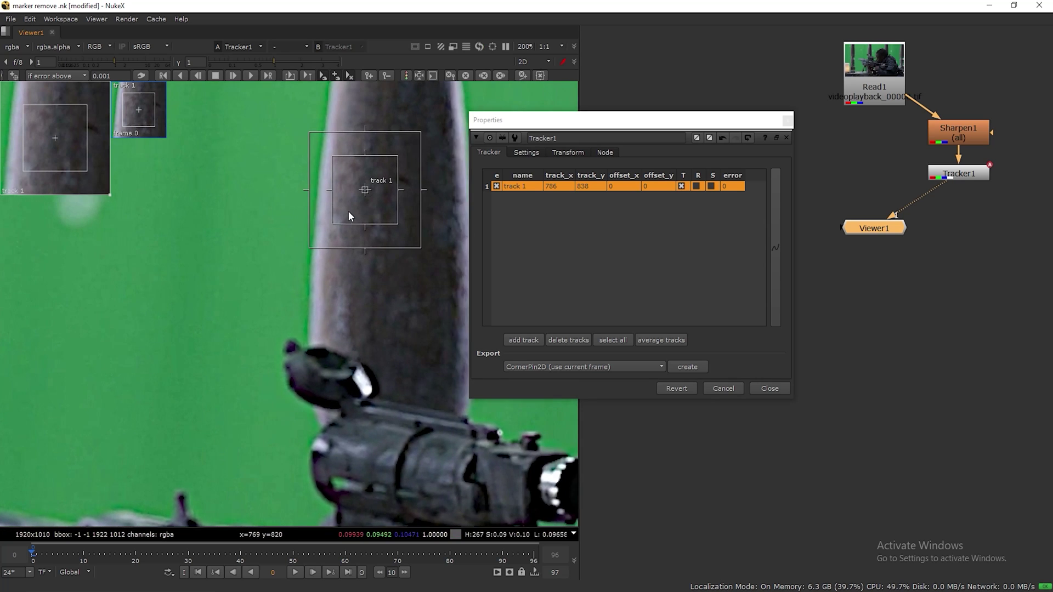
pyautogui.moveTo(347, 215); pyautogui.dragTo(409, 209, button='middle')
pyautogui.moveTo(409, 208); pyautogui.dragTo(130, 220)
pyautogui.moveTo(130, 219); pyautogui.dragTo(261, 222, button='middle')
pyautogui.click(259, 222)
pyautogui.click(249, 215)
pyautogui.moveTo(250, 213); pyautogui.dragTo(252, 215)
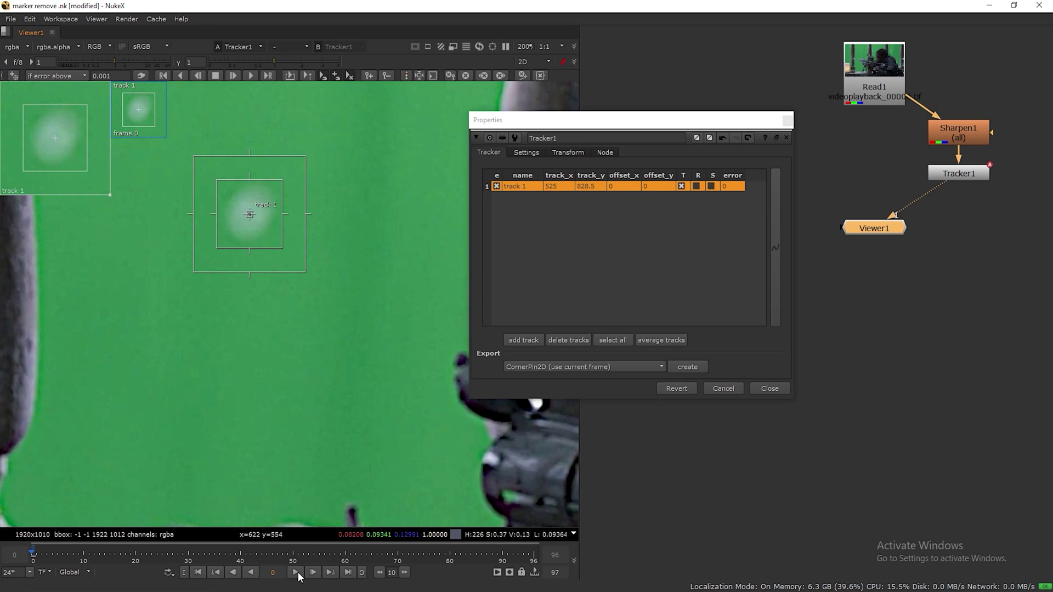
# - Track the marker forward to frame 96 and return to the first frame
pyautogui.click(250, 75)
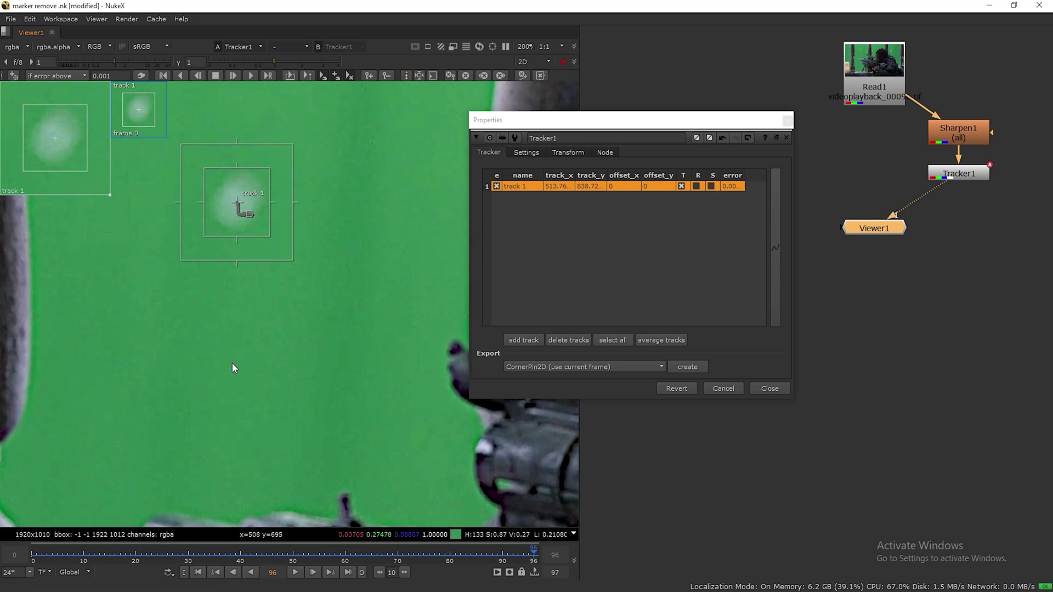
pyautogui.click(199, 572)
pyautogui.moveTo(501, 120); pyautogui.dragTo(550, 86)
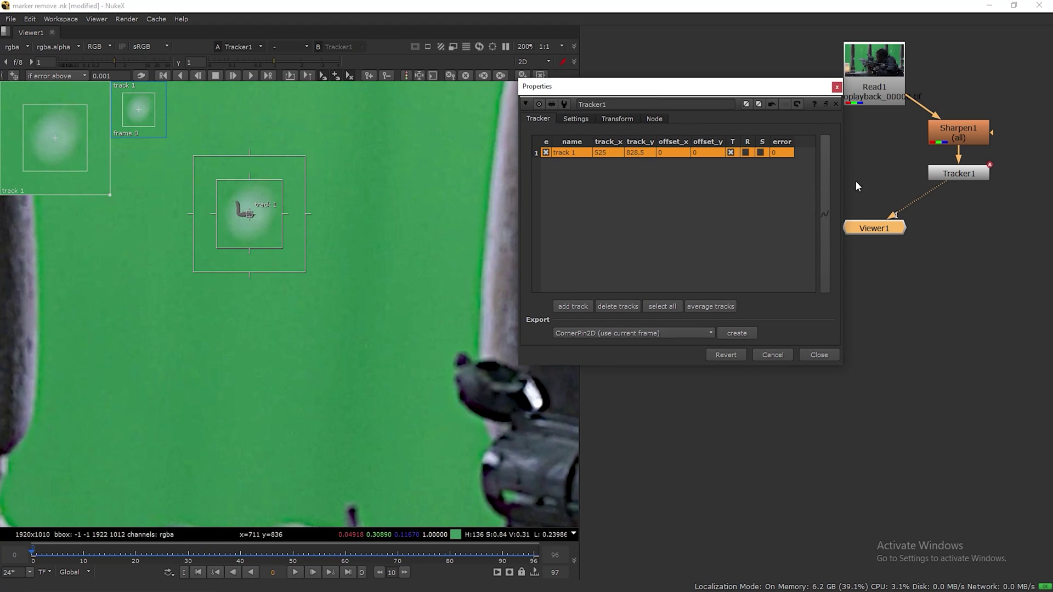
# - Set the Tracker's transform mode to match-move with the current frame, 0, as its reference frame
pyautogui.click(621, 118)
pyautogui.click(615, 135)
pyautogui.click(631, 165)
pyautogui.click(662, 147)
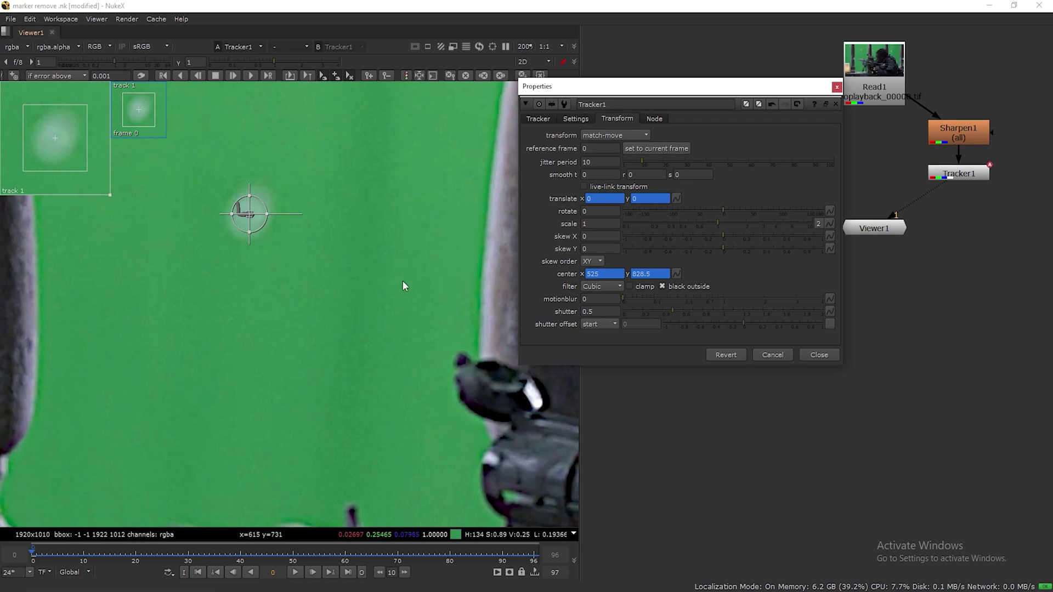
# - Export the track as a match-move Transform node and close the Tracker properties
pyautogui.click(538, 119)
pyautogui.click(631, 333)
pyautogui.click(603, 413)
pyautogui.click(745, 331)
pyautogui.click(822, 355)
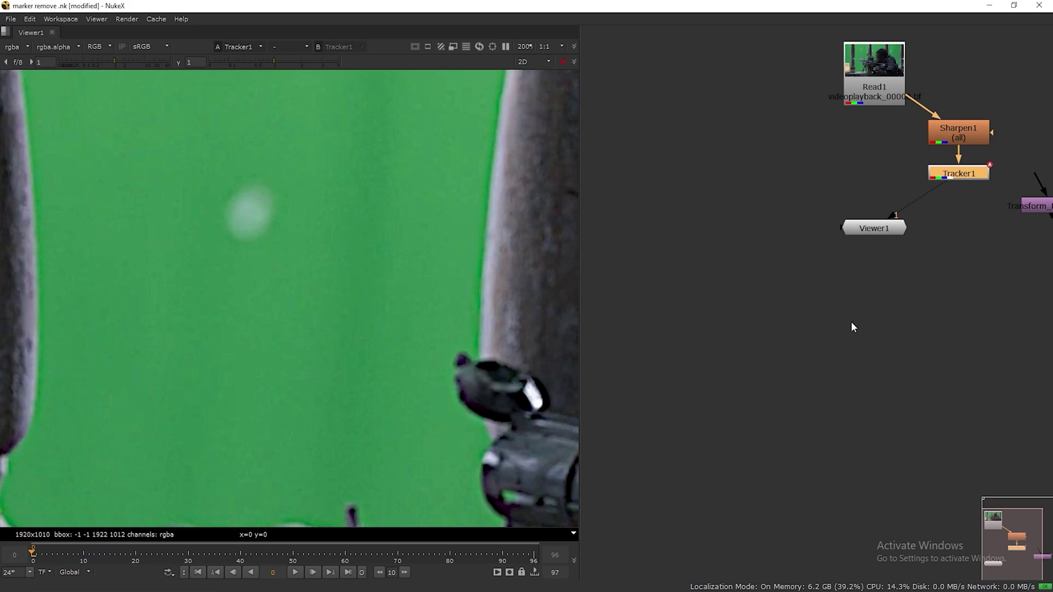
# - Delete the Sharpen1 and Tracker1 nodes and save the script
pyautogui.moveTo(964, 214); pyautogui.dragTo(795, 249, button='middle')
pyautogui.moveTo(842, 137); pyautogui.dragTo(734, 253)
pyautogui.press('Delete')
pyautogui.click(877, 241)
pyautogui.scroll(-3, 828, 223)
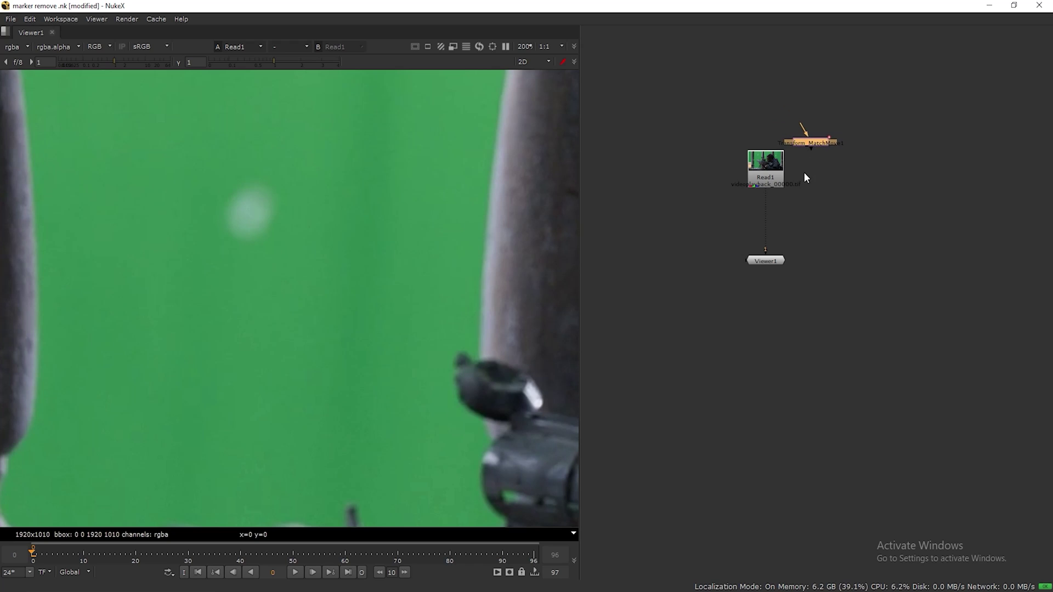
pyautogui.scroll(3, 801, 169)
pyautogui.hotkey('ctrl', 's')
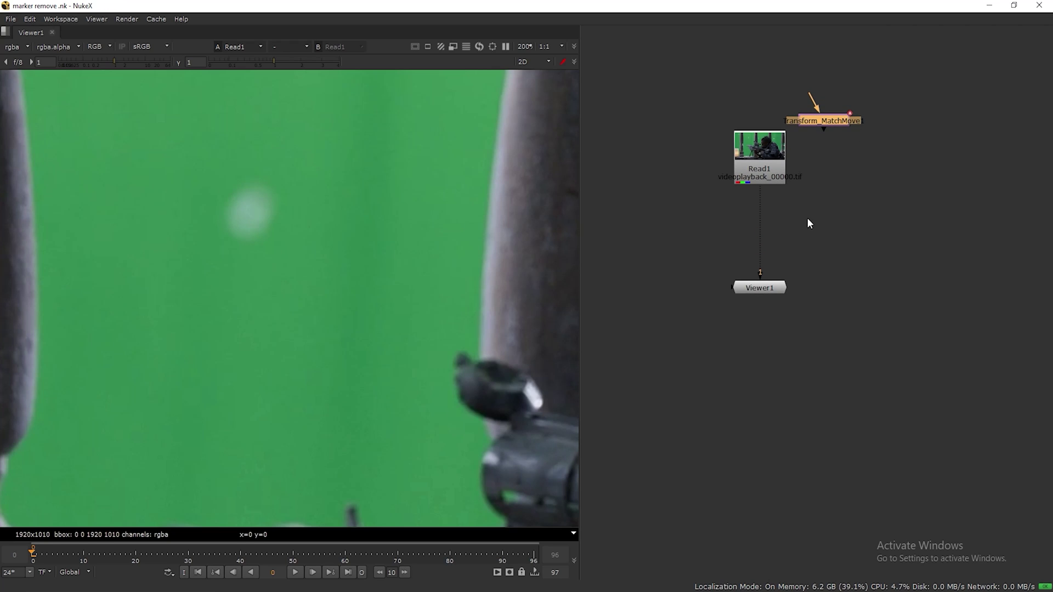
# - Move Viewer1 further down and insert a KeyMix node between Read1 and Viewer1
pyautogui.moveTo(807, 218); pyautogui.dragTo(817, 197, button='middle')
pyautogui.click(836, 242)
pyautogui.moveTo(773, 308); pyautogui.dragTo(773, 360)
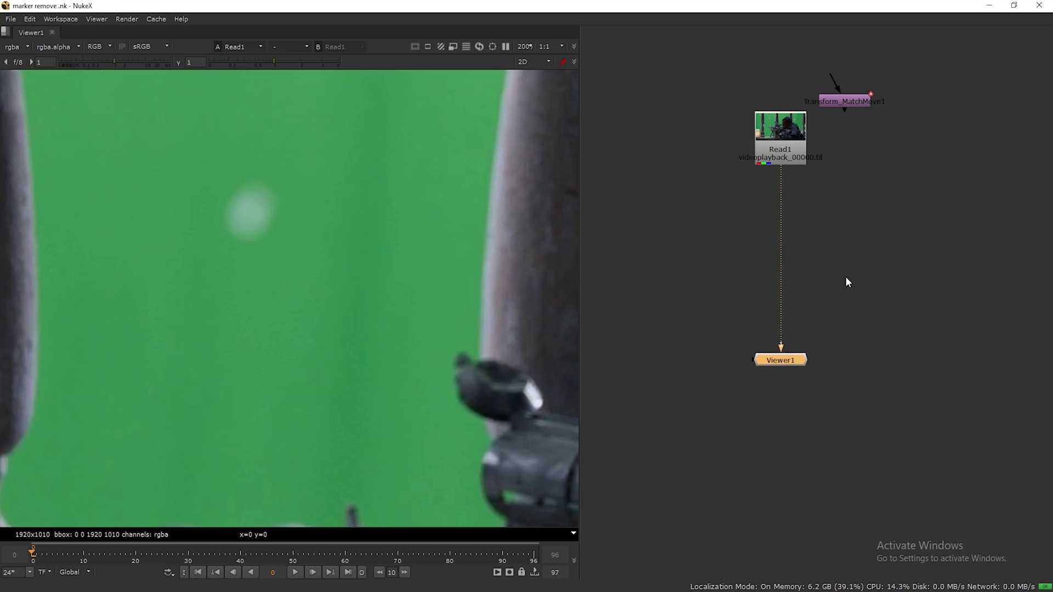
pyautogui.click(827, 213)
pyautogui.press('Tab')
pyautogui.write('keymix')
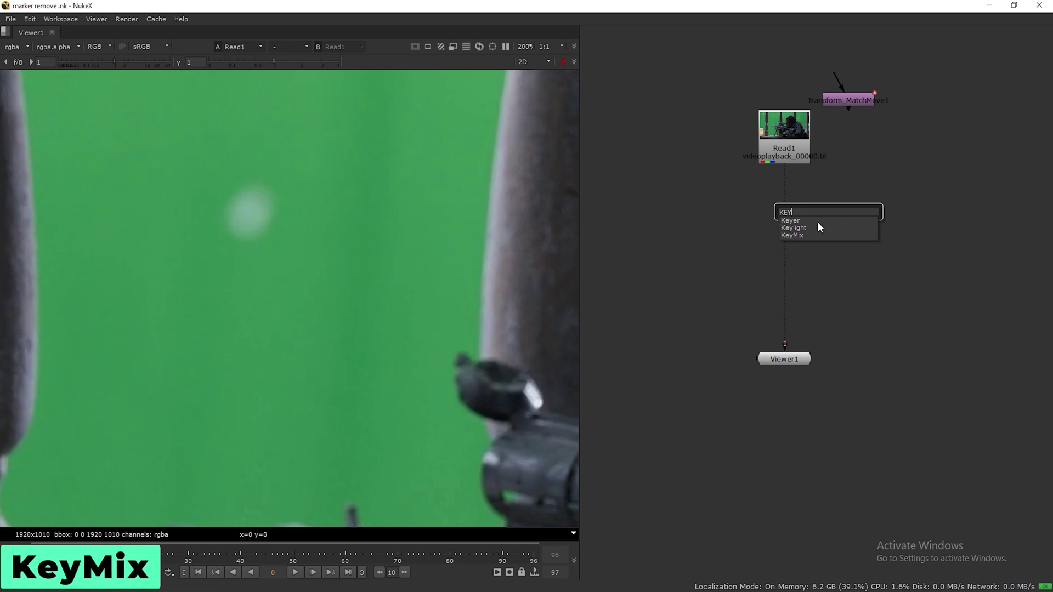
pyautogui.press('Return')
pyautogui.moveTo(843, 226); pyautogui.dragTo(799, 229)
# - Add a Roto node beside the KeyMix and draw an ellipse around the white tracking marker
pyautogui.click(688, 235)
pyautogui.click(679, 200)
pyautogui.press('o')
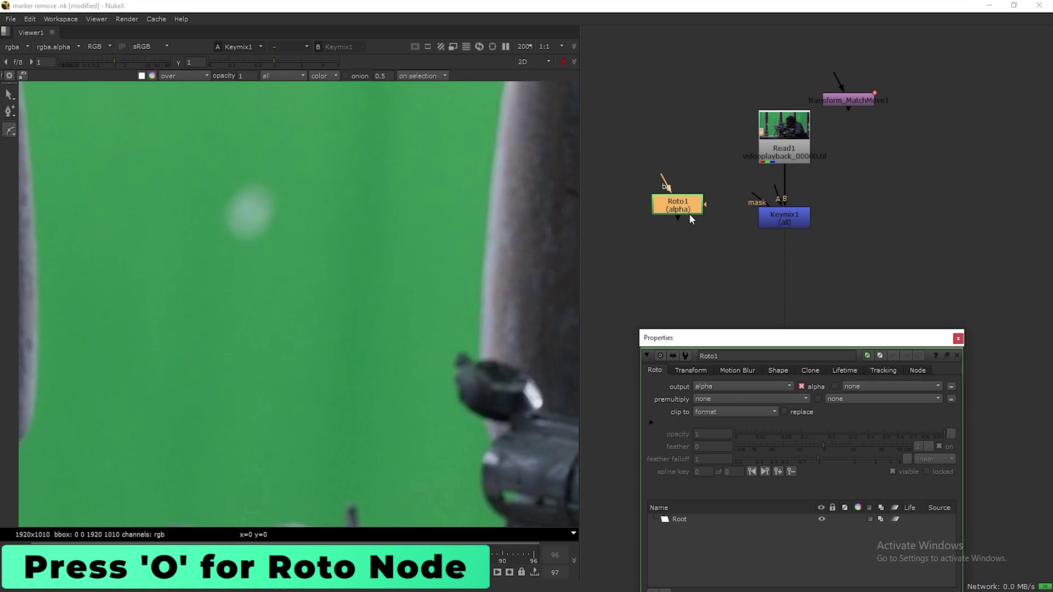
pyautogui.rightClick(9, 130)
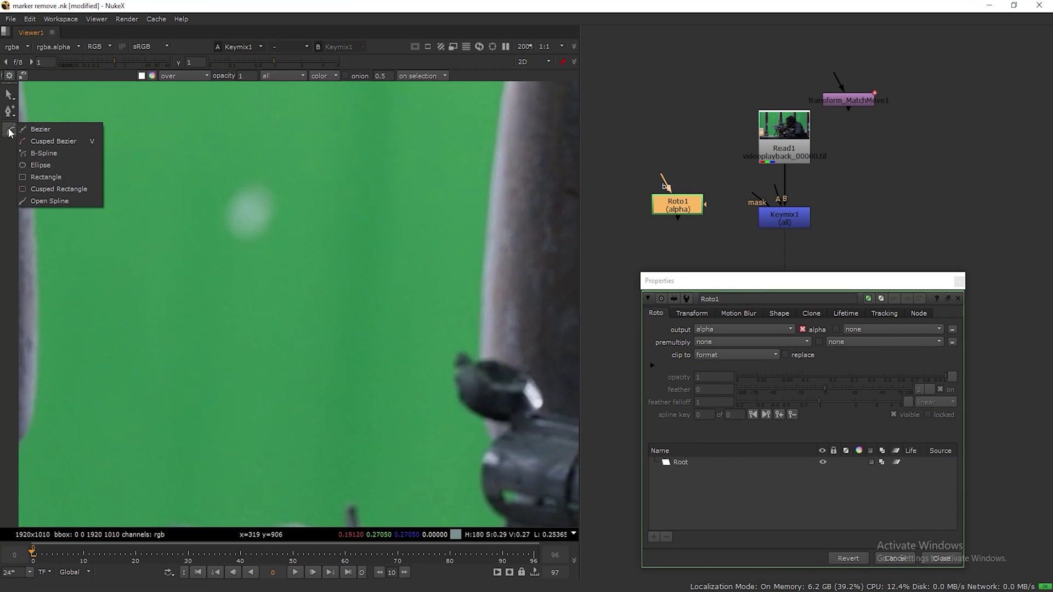
pyautogui.click(44, 167)
pyautogui.moveTo(207, 163); pyautogui.dragTo(285, 246)
pyautogui.moveTo(156, 120); pyautogui.dragTo(323, 304)
pyautogui.moveTo(249, 212); pyautogui.dragTo(254, 219)
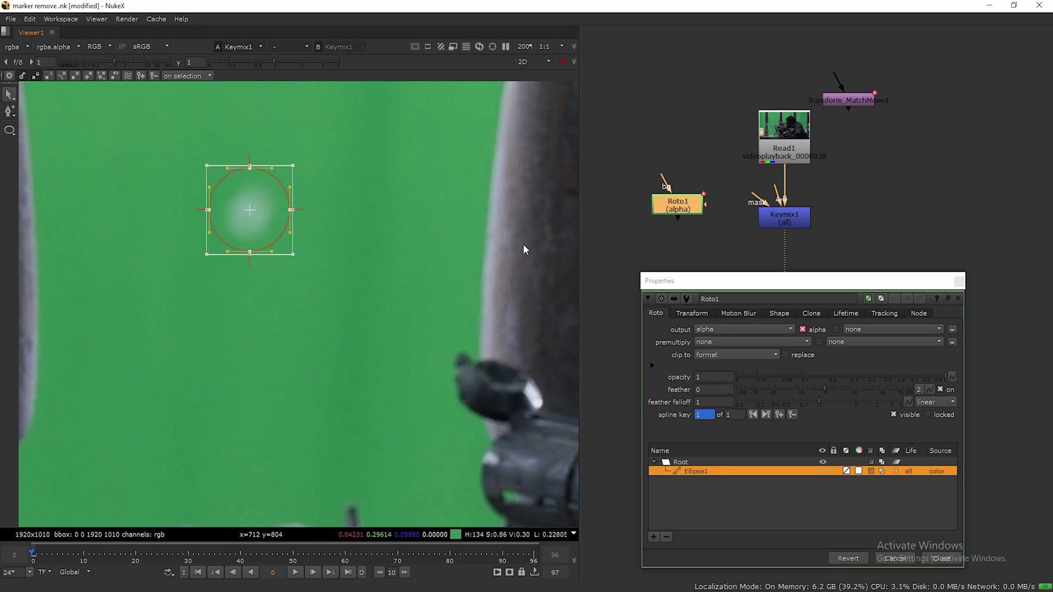
pyautogui.click(959, 282)
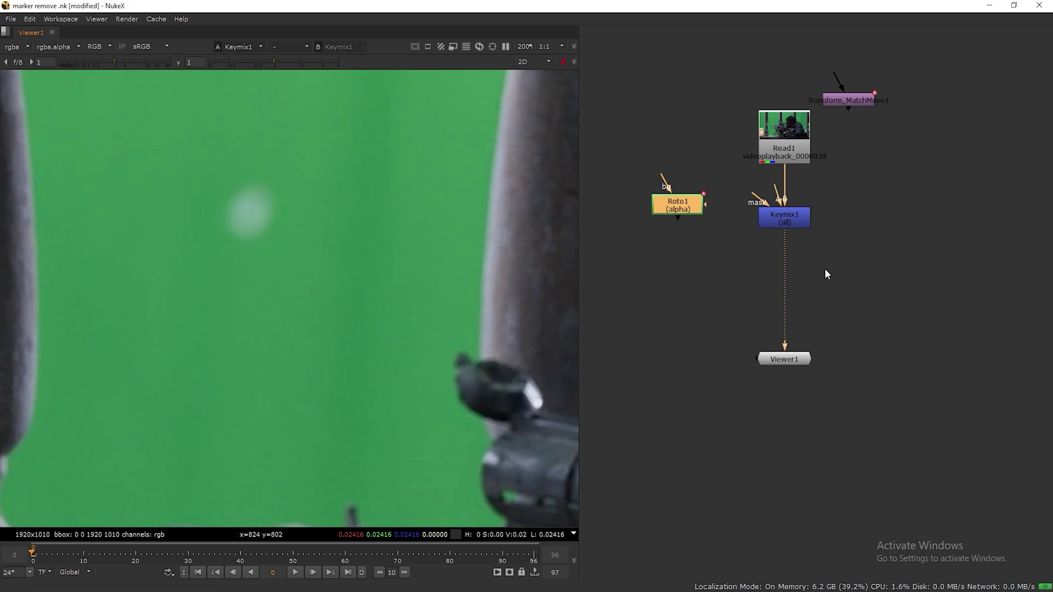
# - Connect the KeyMix mask input to Roto1 and raise Read1 to make room
pyautogui.moveTo(747, 143); pyautogui.dragTo(694, 212)
pyautogui.moveTo(855, 209); pyautogui.dragTo(821, 212, button='middle')
pyautogui.moveTo(772, 136); pyautogui.dragTo(772, 103)
# - Add a Transform node beside the KeyMix and connect it to the KeyMix A input
pyautogui.click(738, 235)
pyautogui.press('Tab')
pyautogui.write('tra')
pyautogui.click(929, 251)
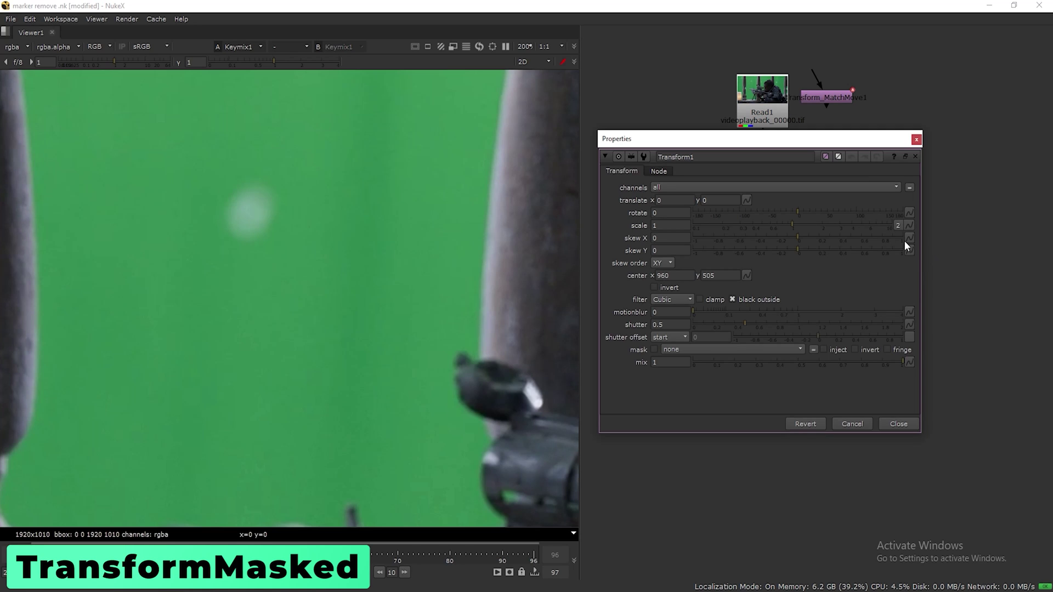
pyautogui.click(915, 139)
pyautogui.moveTo(845, 215); pyautogui.dragTo(897, 199)
pyautogui.moveTo(779, 193); pyautogui.dragTo(894, 204)
# - Route the Transform1 input from Read1's output through dots around the KeyMix
pyautogui.moveTo(894, 204); pyautogui.dragTo(890, 217)
pyautogui.keyDown('ctrl'); pyautogui.click(763, 166); pyautogui.keyUp('ctrl')
pyautogui.moveTo(862, 182); pyautogui.dragTo(966, 217)
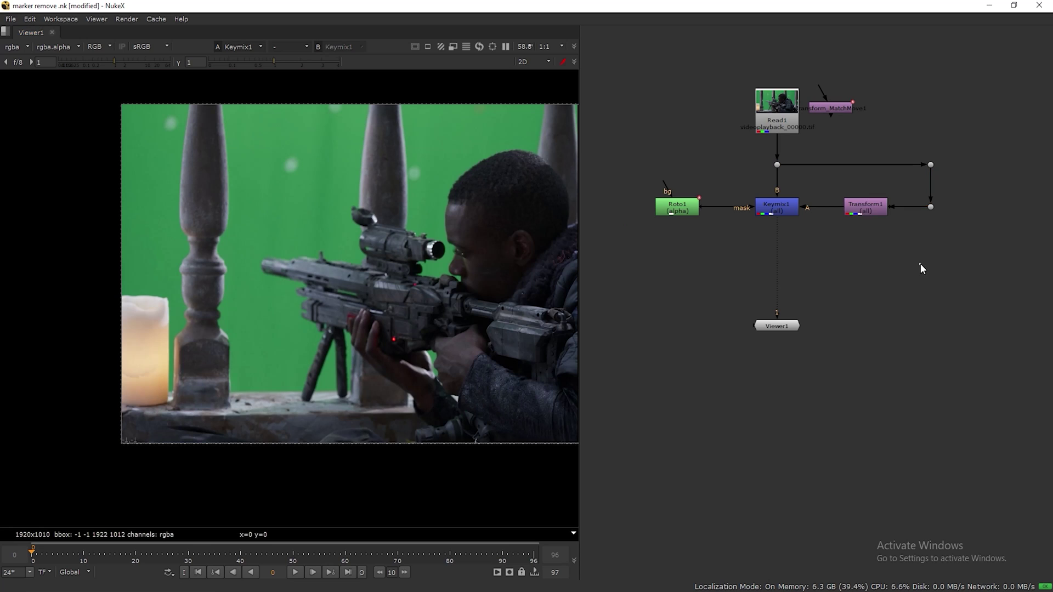
# - Set Transform1's vertical translation to about 77 to cover the marker with clean green screen
pyautogui.press('Return')
pyautogui.moveTo(843, 213); pyautogui.dragTo(791, 216)
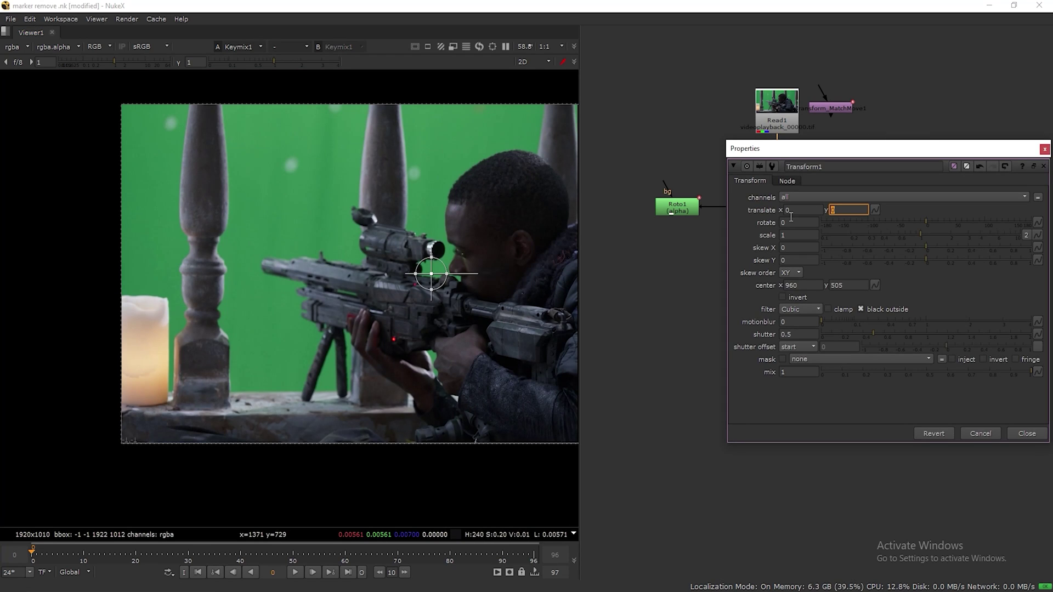
pyautogui.write('45')
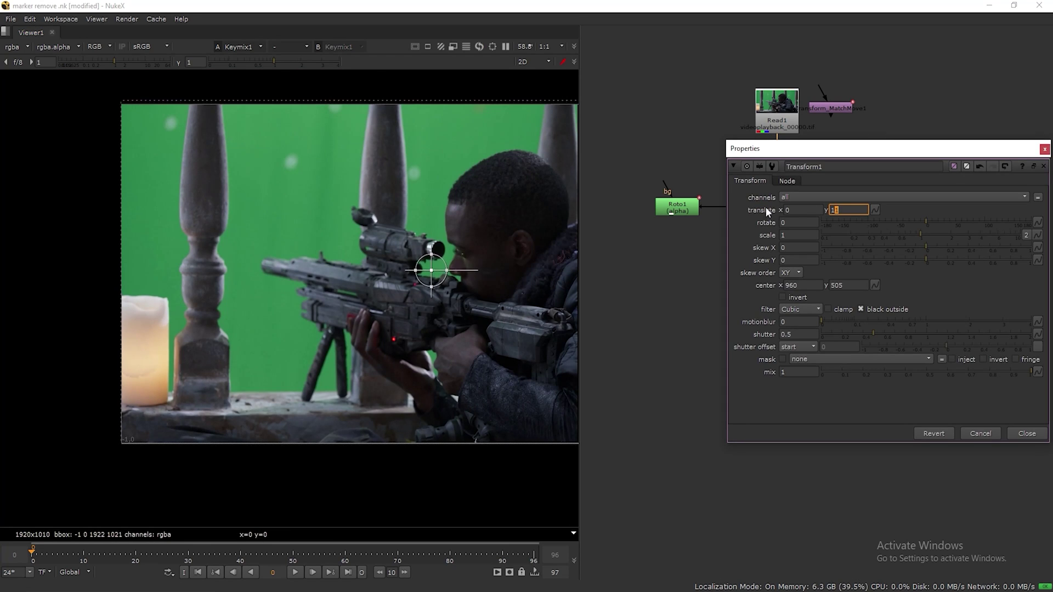
pyautogui.press('Up')
pyautogui.press('Up')
pyautogui.press('Up')
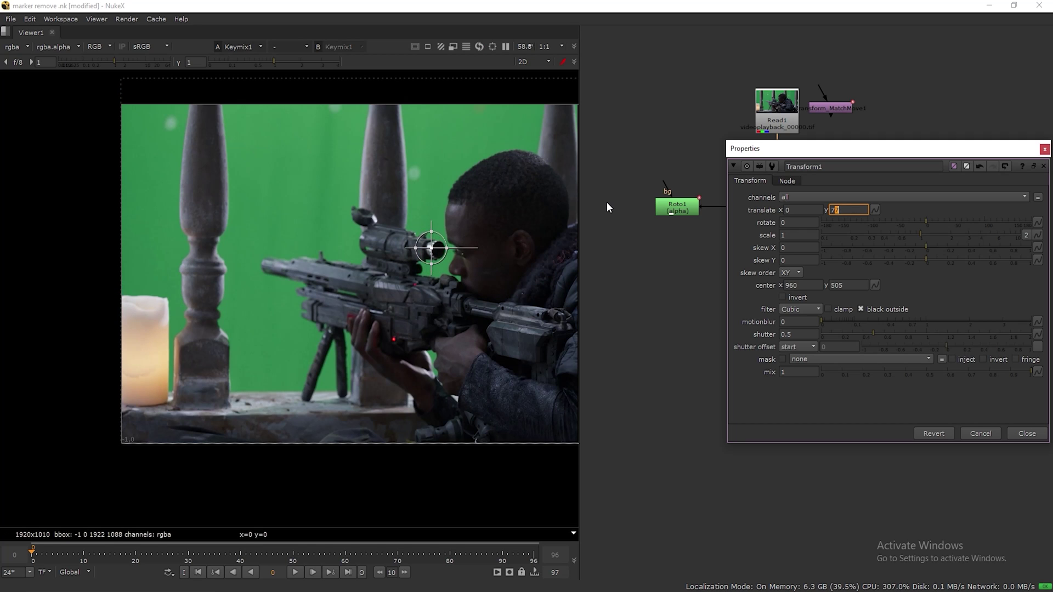
pyautogui.click(1046, 151)
# - Add a Blur node after Roto1 and set its size to 19.5 to soften the mask
pyautogui.scroll(2, 761, 203)
pyautogui.moveTo(724, 212); pyautogui.dragTo(746, 188, button='middle')
pyautogui.scroll(3, 316, 163)
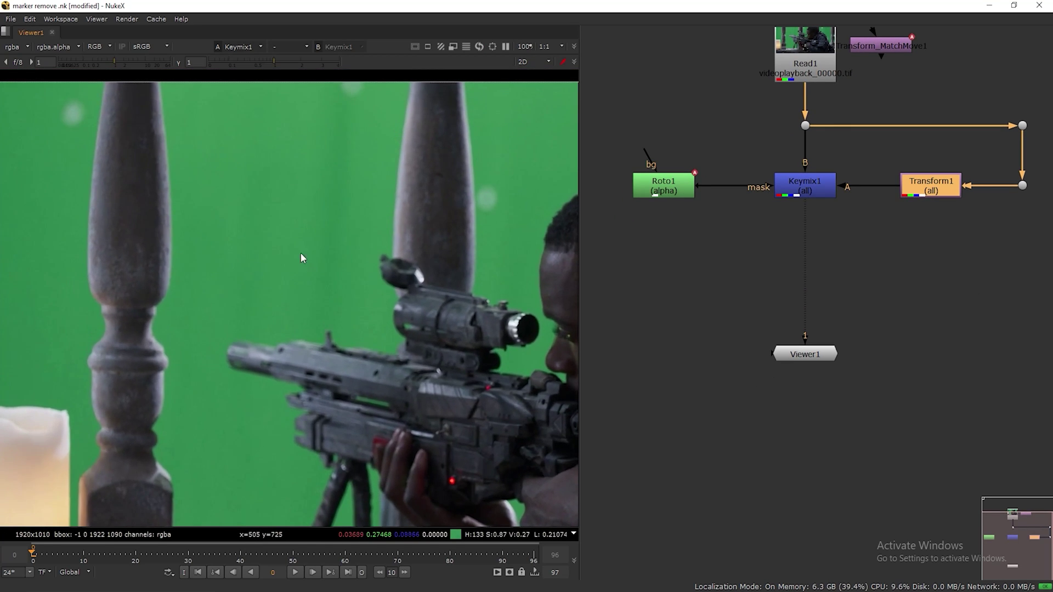
pyautogui.click(653, 187)
pyautogui.press('Tab')
pyautogui.write('BLU')
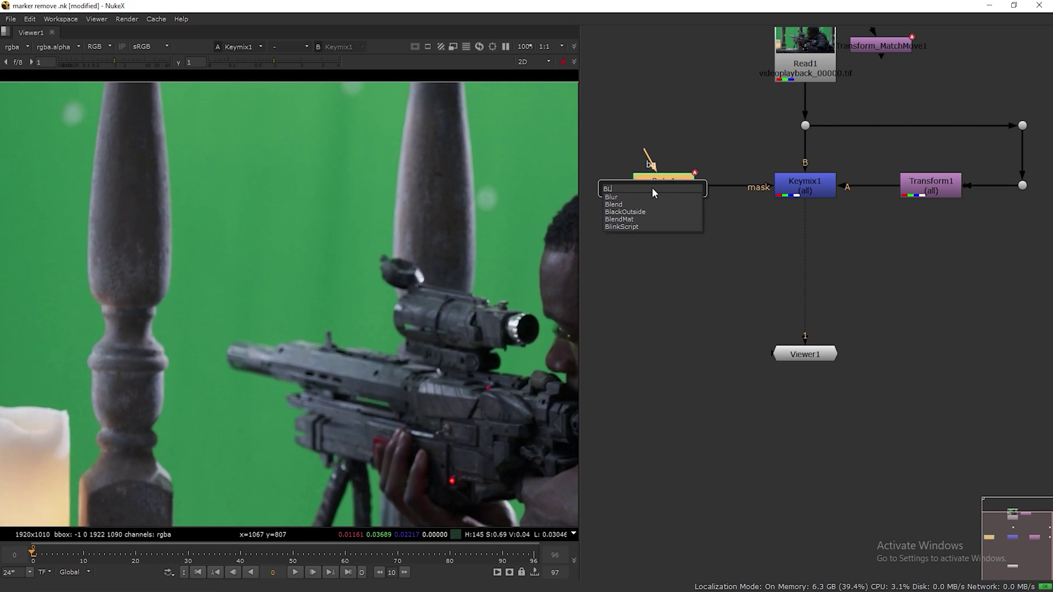
pyautogui.press('Return')
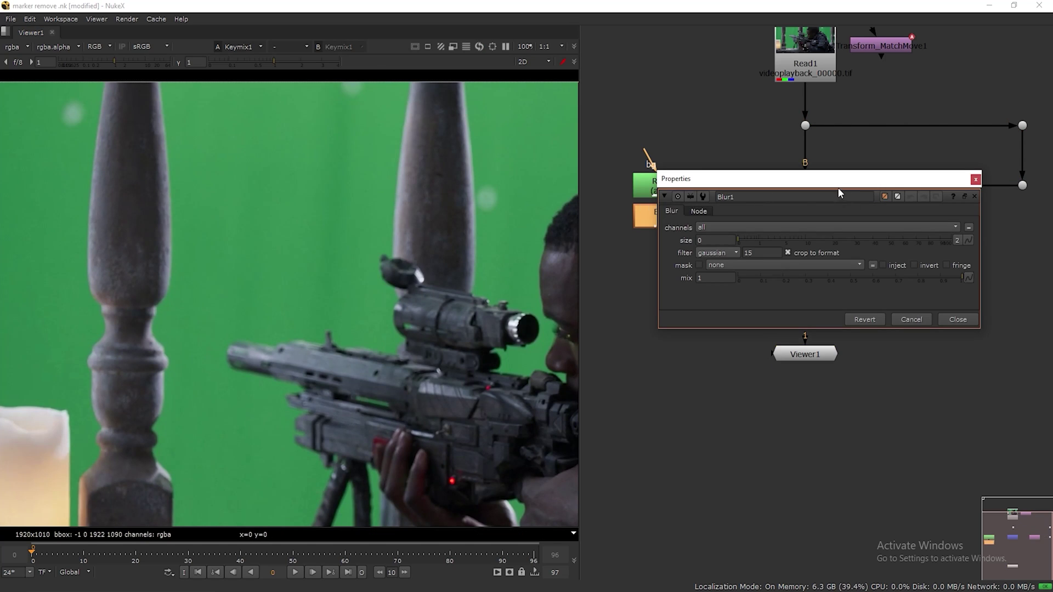
pyautogui.moveTo(838, 186); pyautogui.dragTo(836, 282)
pyautogui.moveTo(722, 331); pyautogui.dragTo(813, 335)
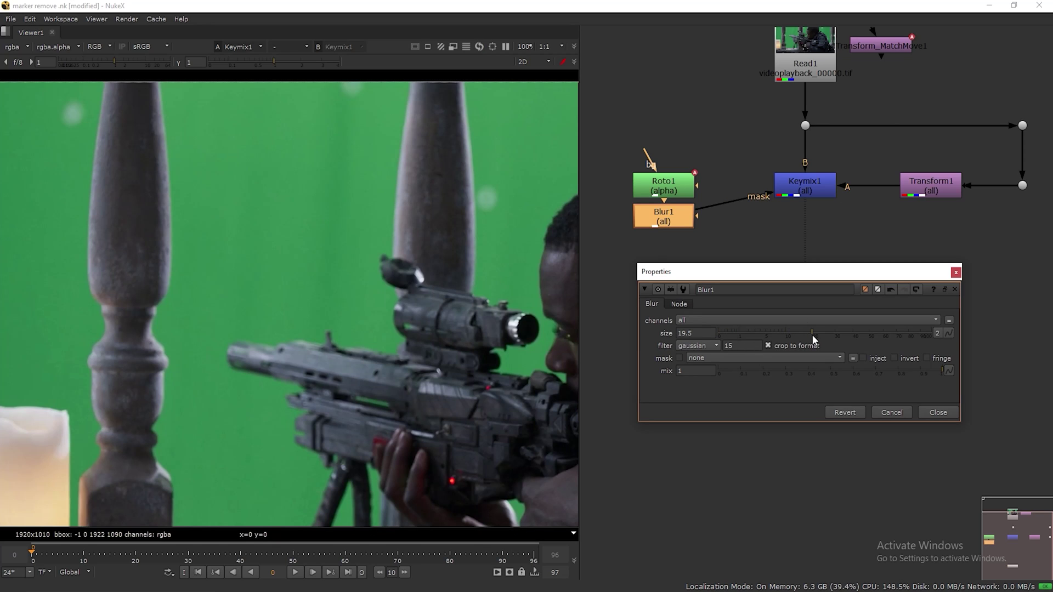
pyautogui.click(955, 272)
# - Raise Roto1 and Blur1 so that Blur1 lines up with the KeyMix, and save the script
pyautogui.moveTo(620, 129); pyautogui.dragTo(685, 189)
pyautogui.scroll(-1, 839, 202)
pyautogui.scroll(-2, 846, 206)
pyautogui.hotkey('ctrl', 's')
# - Insert a FrameHold node at frame 0 between Blur1 and the KeyMix mask input
pyautogui.click(706, 248)
pyautogui.press('Tab')
pyautogui.write('FRAM')
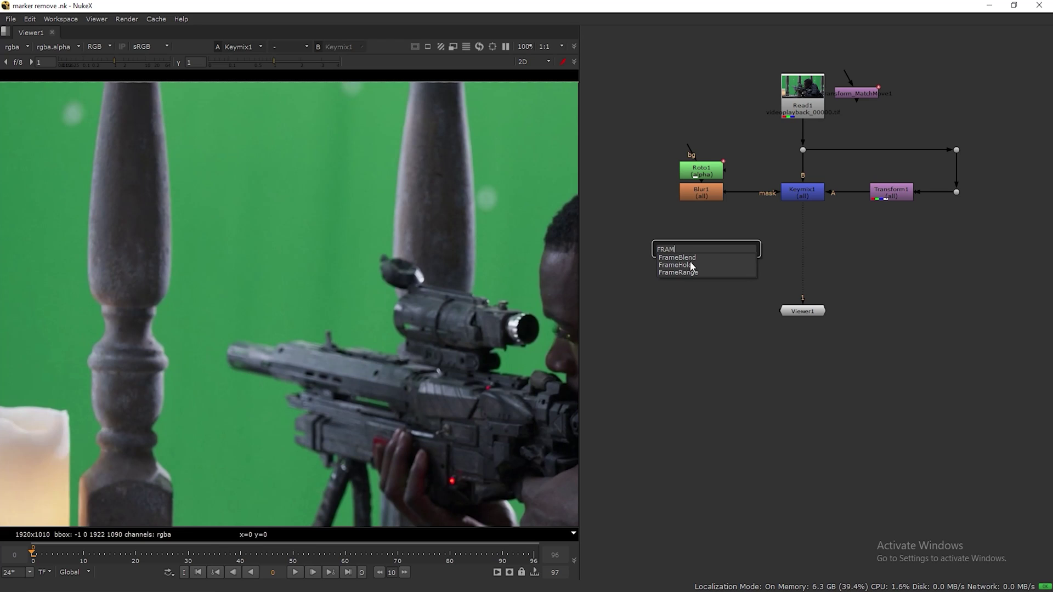
pyautogui.click(690, 266)
pyautogui.moveTo(716, 257); pyautogui.dragTo(710, 199)
pyautogui.click(829, 231)
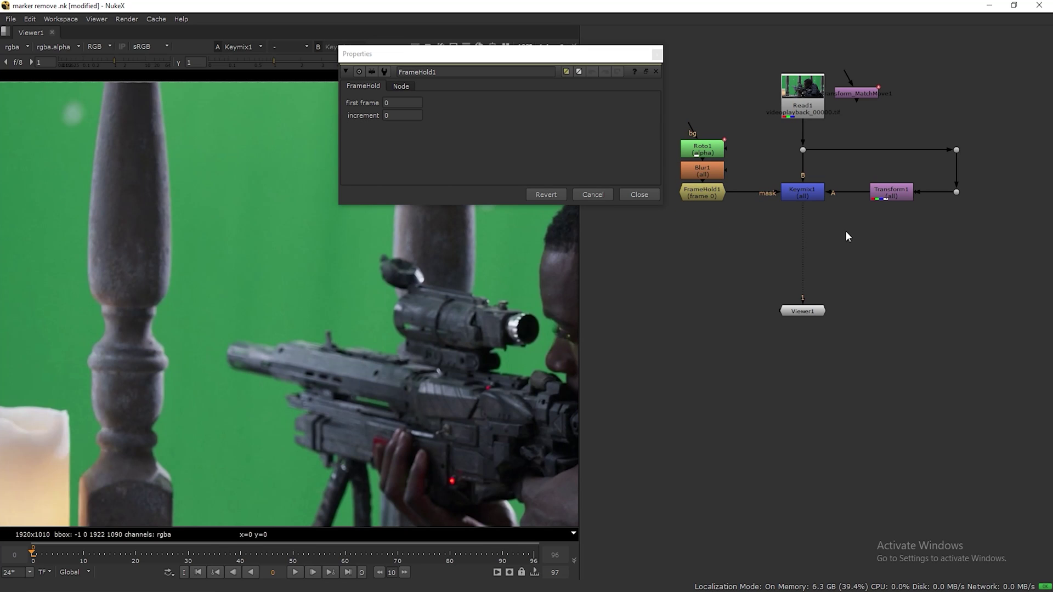
# - Insert Transform_MatchMove1 between FrameHold1 and the KeyMix mask input, align the mask branch, and close the FrameHold properties
pyautogui.moveTo(856, 94); pyautogui.dragTo(708, 212)
pyautogui.moveTo(735, 199); pyautogui.dragTo(767, 202, button='middle')
pyautogui.moveTo(701, 124); pyautogui.dragTo(773, 225)
pyautogui.moveTo(738, 216); pyautogui.dragTo(735, 197)
pyautogui.moveTo(851, 236); pyautogui.dragTo(804, 236, button='middle')
pyautogui.click(909, 232)
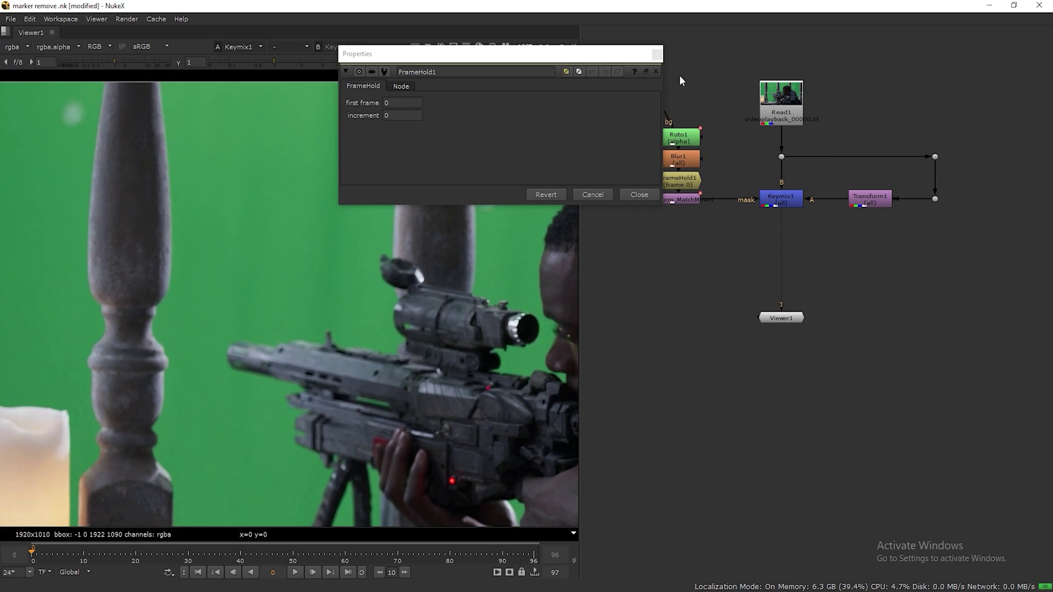
pyautogui.click(656, 53)
# - Raise Read1 and the two upper dots to make room on the branch feeding Transform1
pyautogui.moveTo(877, 118); pyautogui.dragTo(851, 105, button='middle')
pyautogui.moveTo(756, 130); pyautogui.dragTo(906, 129)
pyautogui.moveTo(766, 98); pyautogui.dragTo(765, 69)
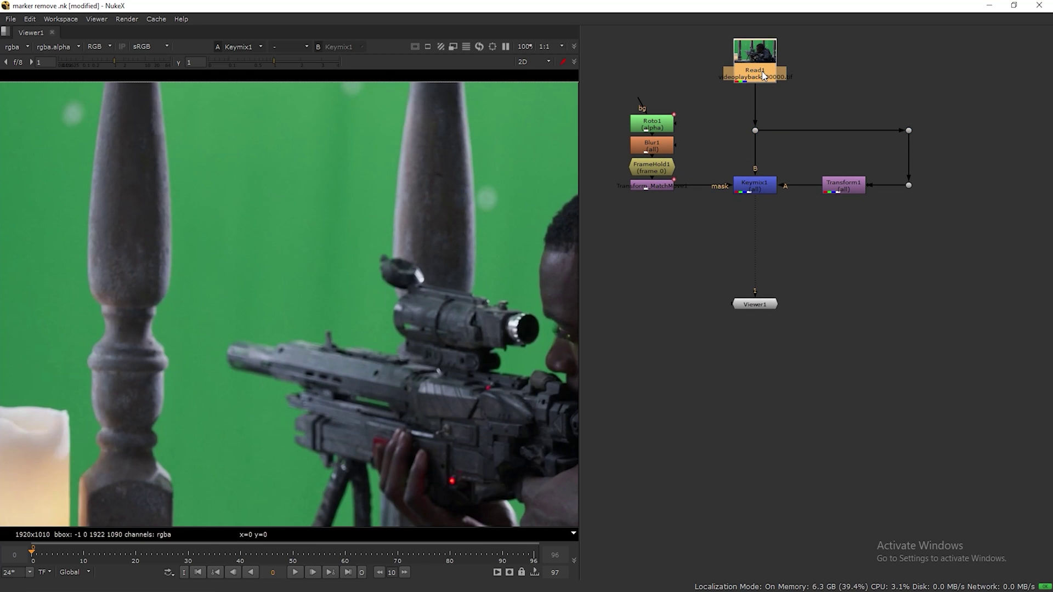
pyautogui.click(943, 160)
pyautogui.moveTo(731, 115); pyautogui.dragTo(910, 110)
# - Insert a FrameHold node at frame 0 between the two dots on the patch branch, and close its properties
pyautogui.click(876, 143)
pyautogui.press('Tab')
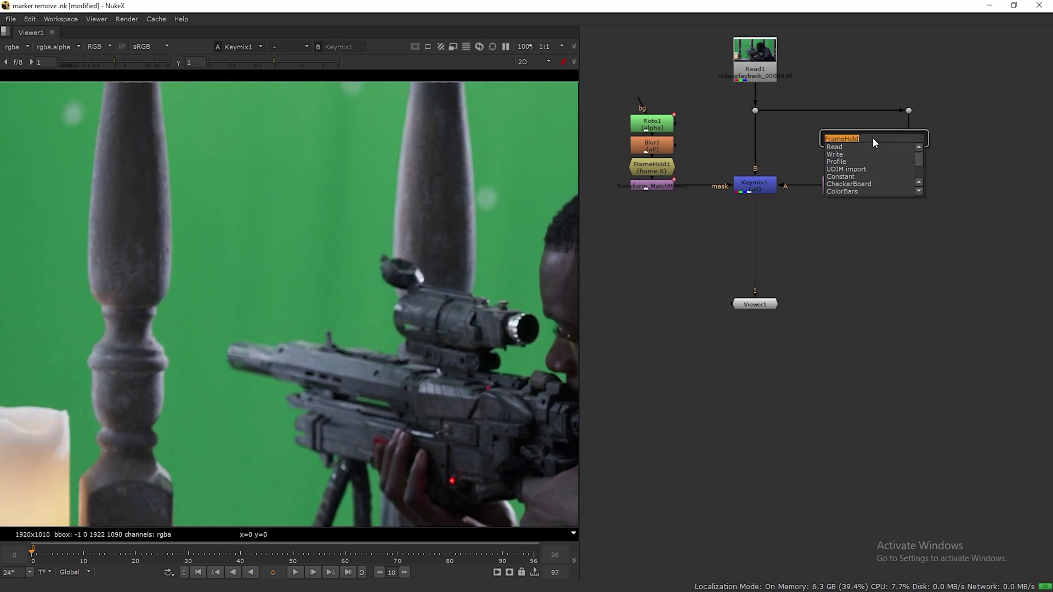
pyautogui.write('FRA')
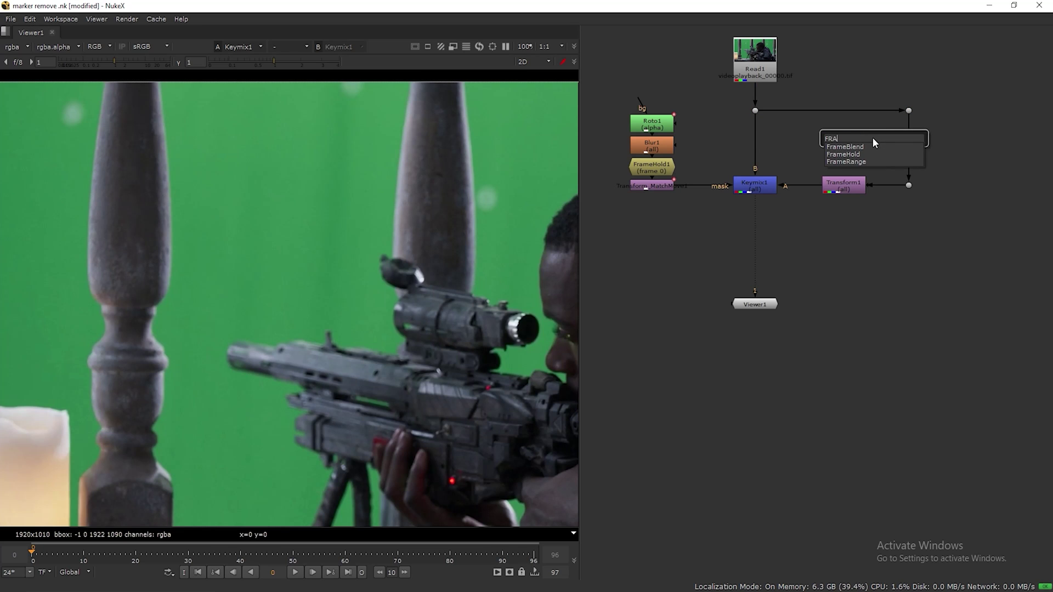
pyautogui.write('M')
pyautogui.click(867, 155)
pyautogui.moveTo(871, 145); pyautogui.dragTo(906, 144)
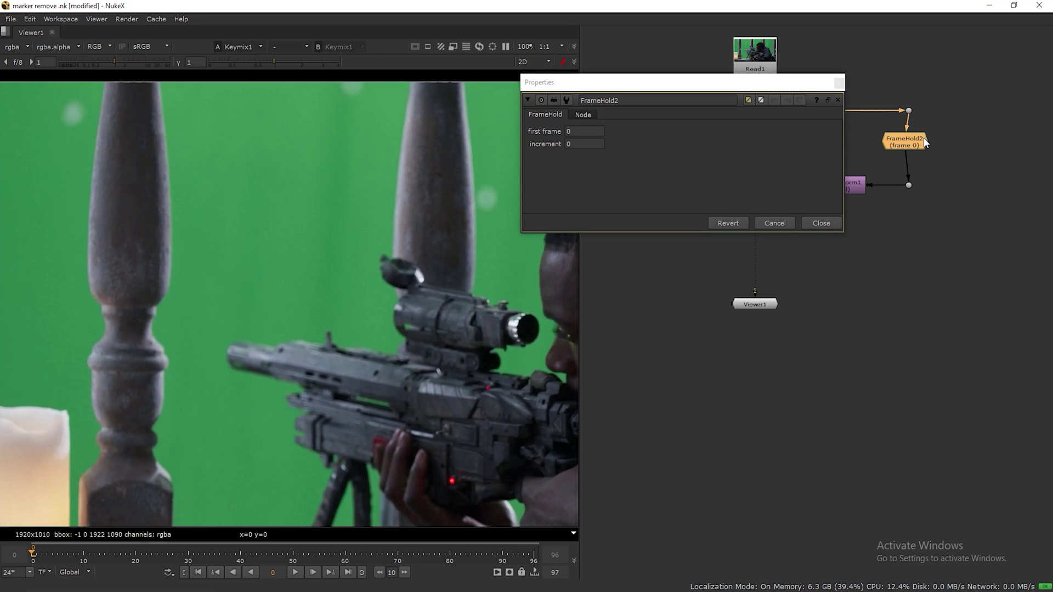
pyautogui.click(838, 82)
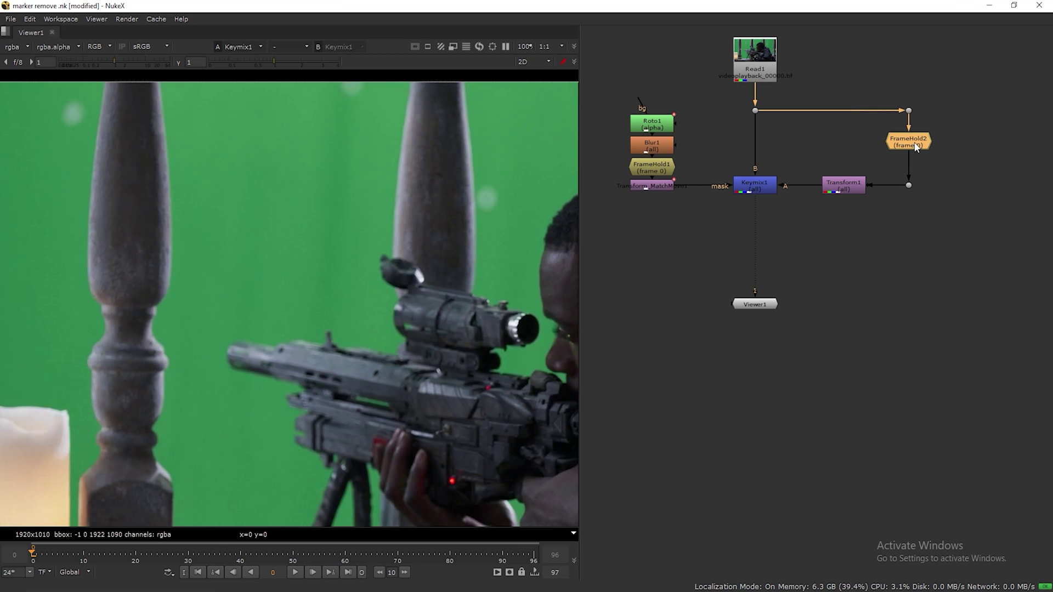
# - Duplicate Transform_MatchMove1 and insert the copy between Transform1 and the A input of Keymix1
pyautogui.moveTo(853, 187); pyautogui.dragTo(875, 188)
pyautogui.click(658, 192)
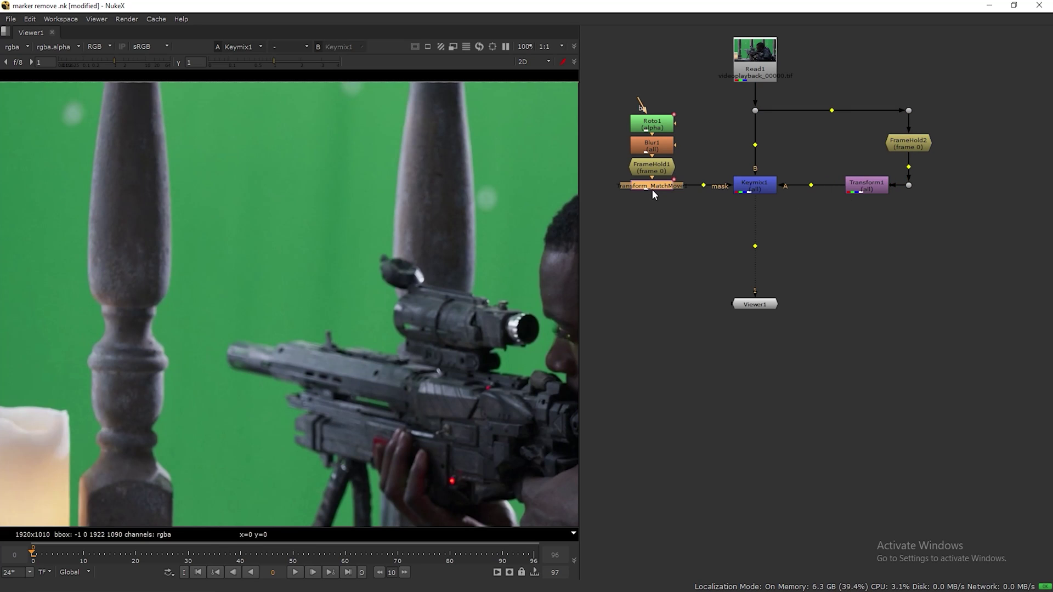
pyautogui.press('ctrl')
pyautogui.doubleClick(836, 229)
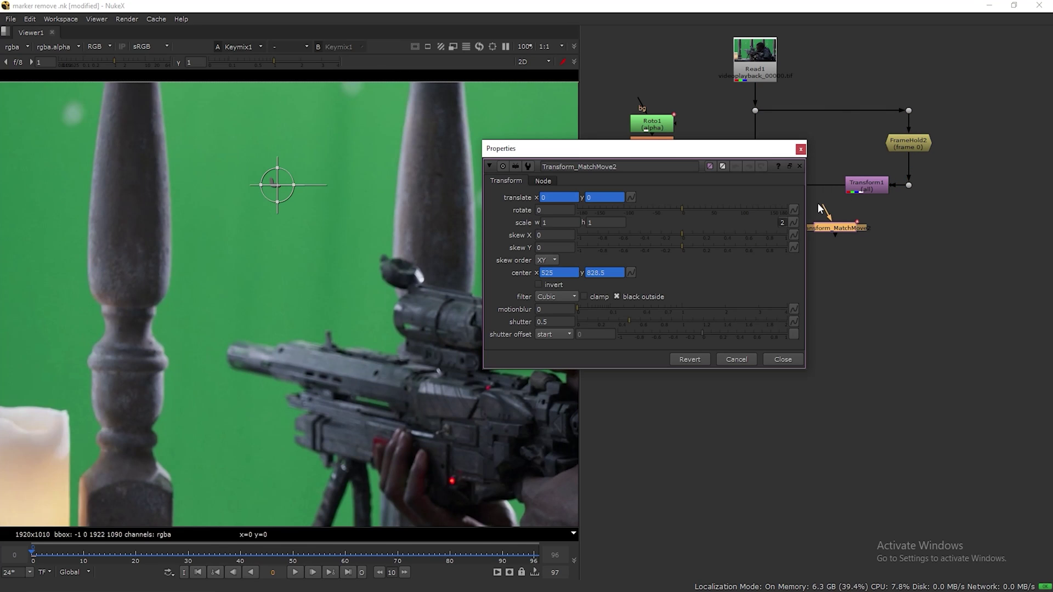
pyautogui.click(803, 155)
pyautogui.moveTo(837, 229); pyautogui.dragTo(872, 190)
pyautogui.click(821, 209)
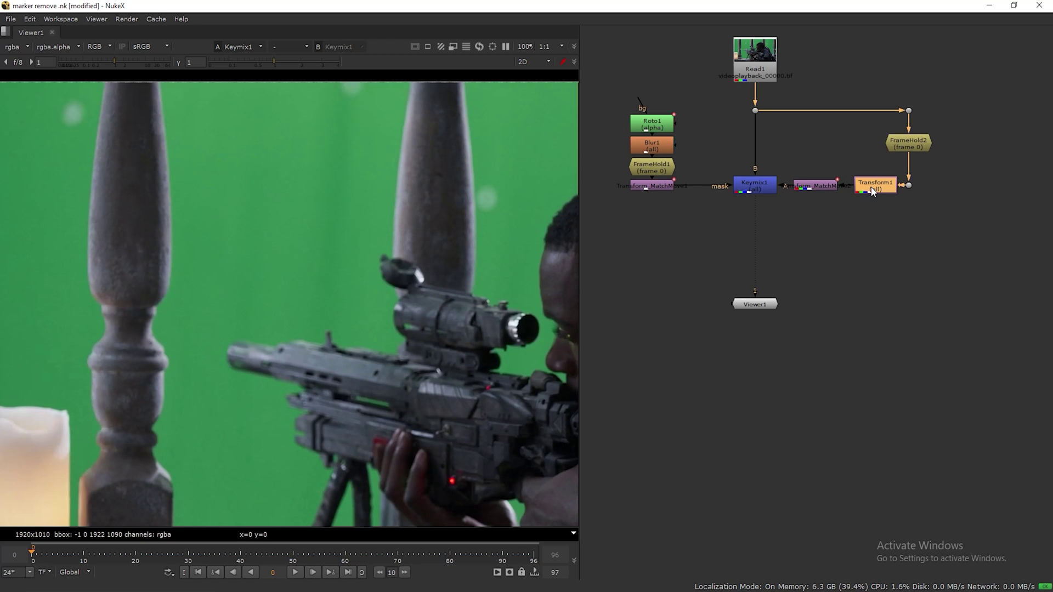
# - Spread out the patch branch by shifting both corner dots, FrameHold2, Transform1 and its match-move node away from Keymix1
pyautogui.moveTo(898, 90)
pyautogui.mouseDown()
pyautogui.moveTo(933, 195)
pyautogui.moveTo(908, 186)
pyautogui.mouseUp()
pyautogui.moveTo(965, 91)
pyautogui.mouseDown()
pyautogui.moveTo(893, 193)
pyautogui.moveTo(948, 183)
pyautogui.mouseUp()
pyautogui.moveTo(918, 142); pyautogui.dragTo(962, 147)
pyautogui.moveTo(875, 190); pyautogui.dragTo(900, 190)
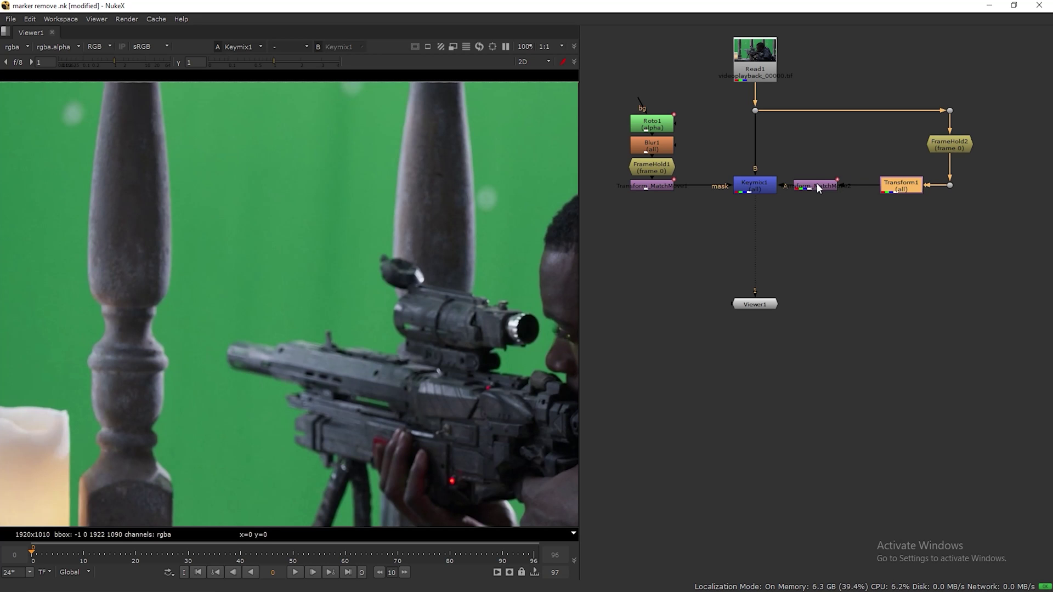
pyautogui.moveTo(817, 184); pyautogui.dragTo(844, 184)
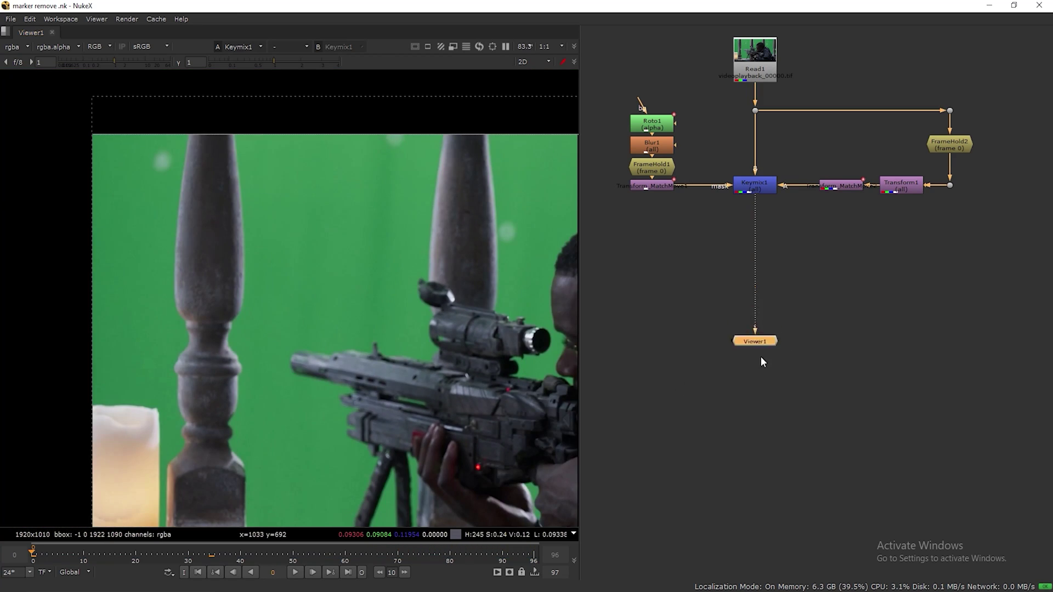
# - Lower the Viewer node and insert a second KeyMix between Keymix1 and the Viewer
pyautogui.moveTo(759, 341); pyautogui.dragTo(758, 482)
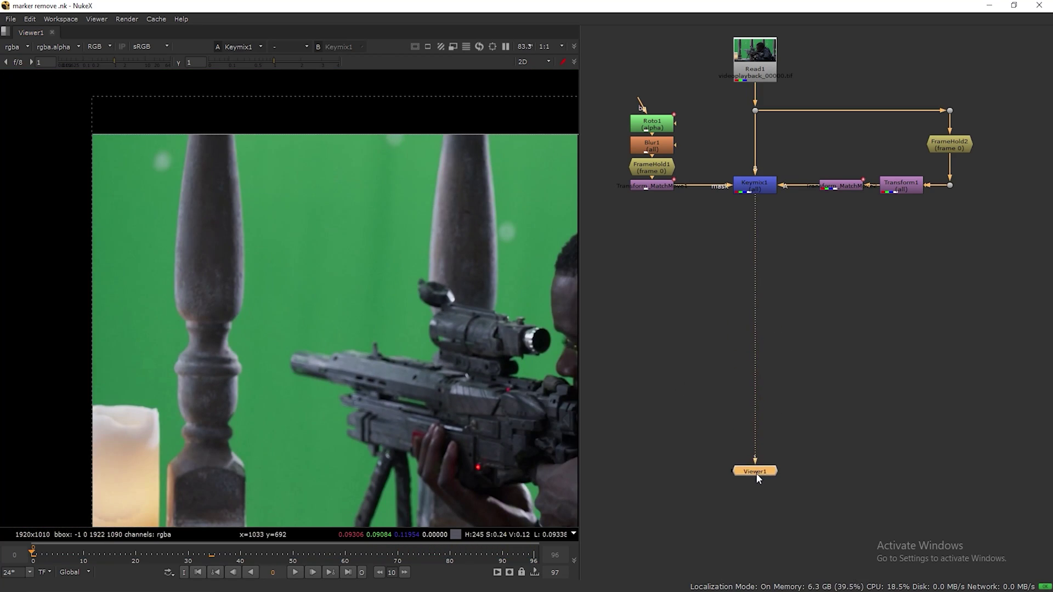
pyautogui.click(811, 304)
pyautogui.press('Tab')
pyautogui.write('k')
pyautogui.click(771, 328)
pyautogui.click(703, 280)
pyautogui.moveTo(806, 304); pyautogui.dragTo(766, 294)
# - Create a Roto node with an ellipse around the marker beside the first pillar, and connect it to Keymix2's mask
pyautogui.click(629, 288)
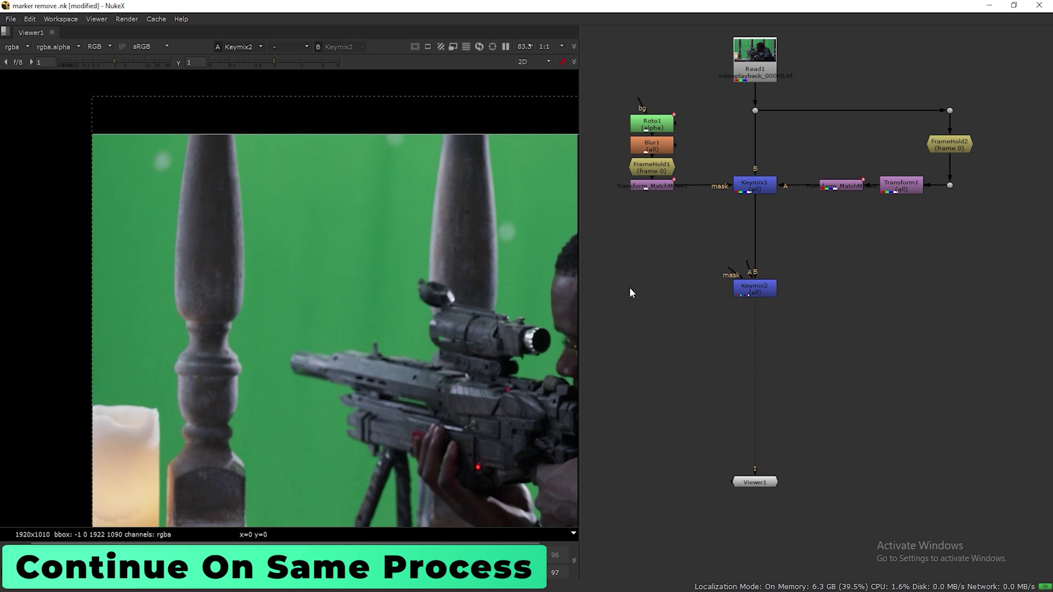
pyautogui.press('o')
pyautogui.click(10, 129)
pyautogui.click(44, 164)
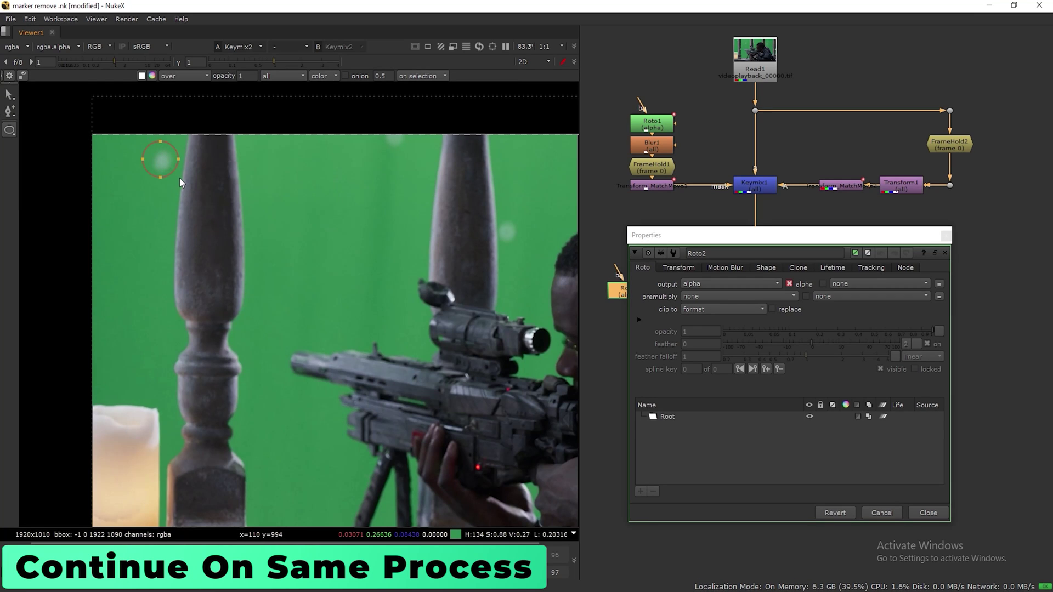
pyautogui.moveTo(140, 141); pyautogui.dragTo(181, 181)
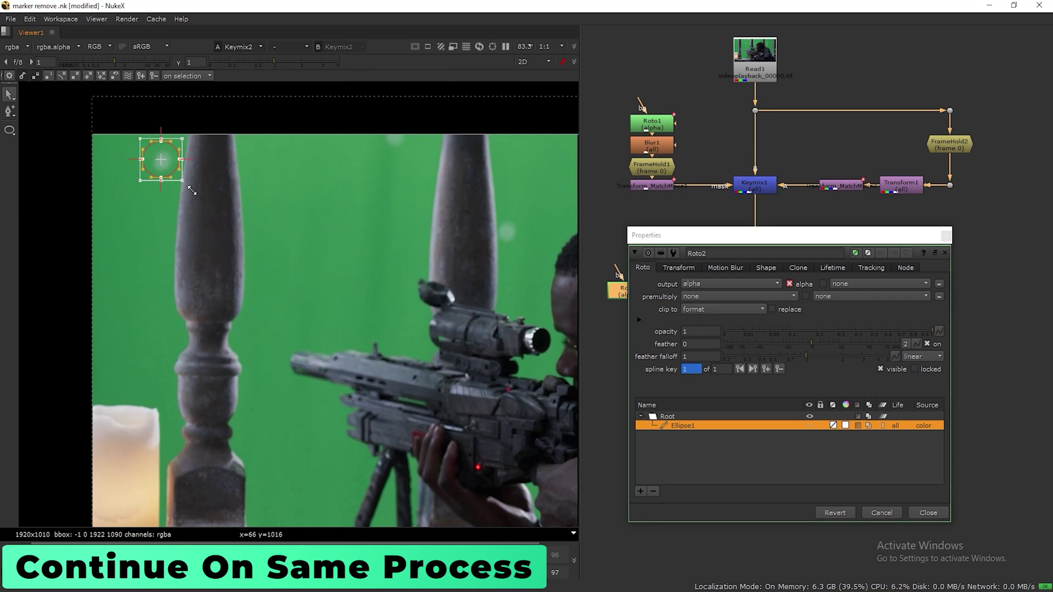
pyautogui.click(946, 235)
pyautogui.moveTo(640, 287); pyautogui.dragTo(668, 287)
# - Add a Transform node feeding Keymix2's A input, fed from the dot below FrameHold2 through a new corner dot
pyautogui.click(850, 286)
pyautogui.press('Tab')
pyautogui.write('tra')
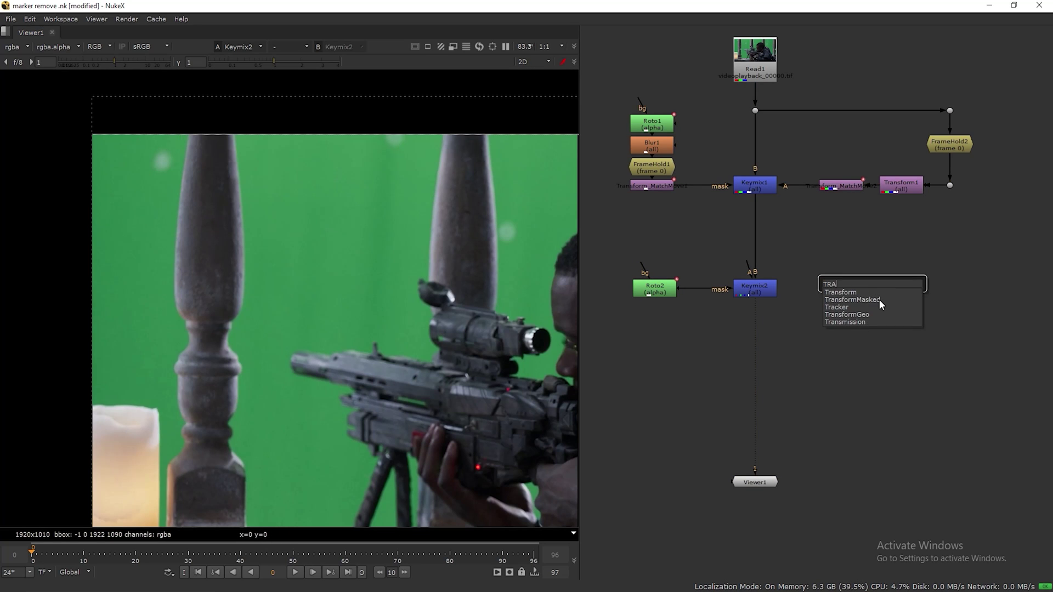
pyautogui.click(879, 300)
pyautogui.moveTo(748, 266); pyautogui.dragTo(949, 187)
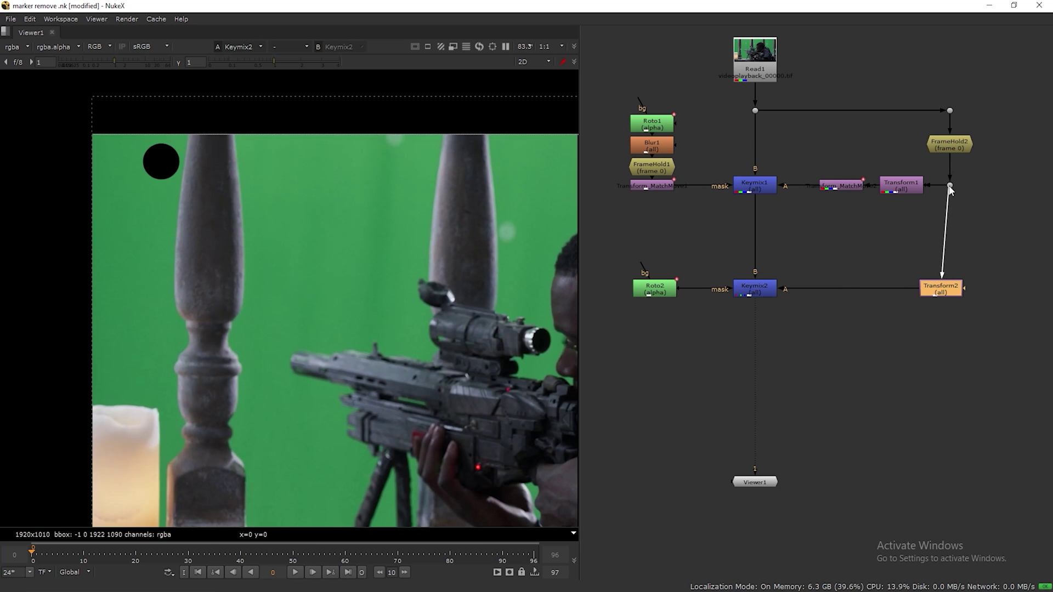
pyautogui.moveTo(944, 285); pyautogui.dragTo(915, 284)
pyautogui.keyDown('ctrl'); pyautogui.moveTo(931, 233); pyautogui.dragTo(952, 288); pyautogui.keyUp('ctrl')
pyautogui.moveTo(920, 296); pyautogui.dragTo(913, 297)
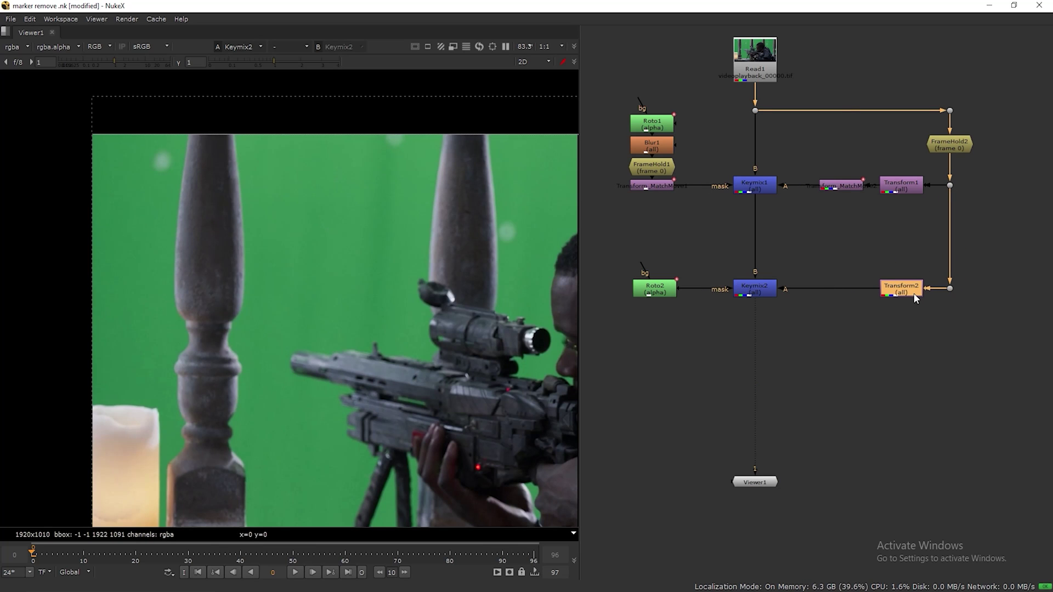
# - Copy the match-move node from the first patch branch and insert it between Transform2 and Keymix2
pyautogui.click(844, 186)
pyautogui.hotkey('ctrl', 'c')
pyautogui.hotkey('ctrl', 'v')
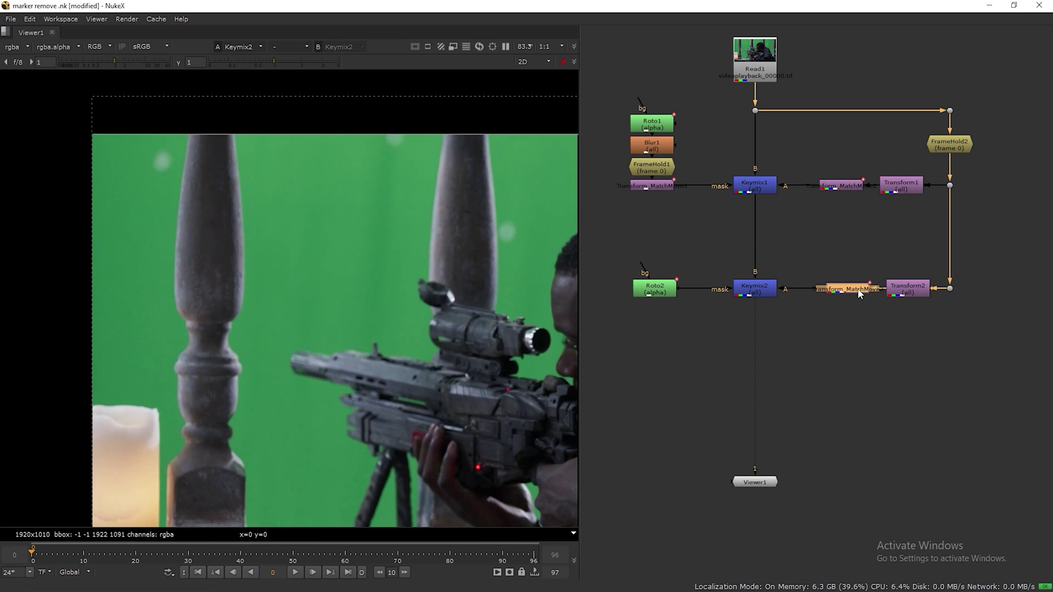
pyautogui.click(653, 289)
pyautogui.press('Tab')
pyautogui.click(794, 304)
pyautogui.click(795, 304)
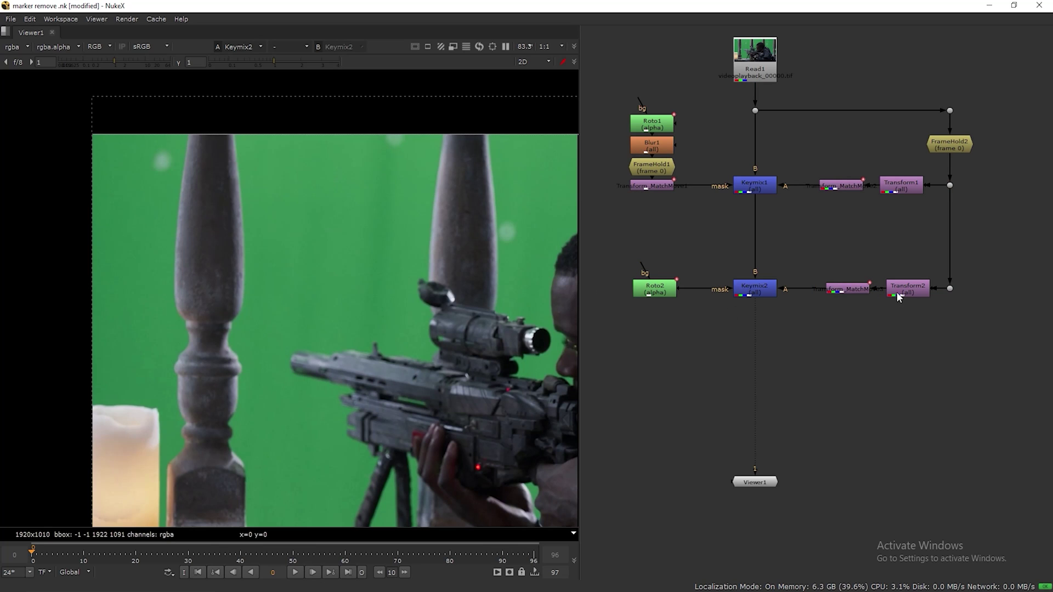
# - Set Transform2's vertical translate to 76 so a clean patch covers the marker, and close its properties
pyautogui.doubleClick(896, 292)
pyautogui.write('20')
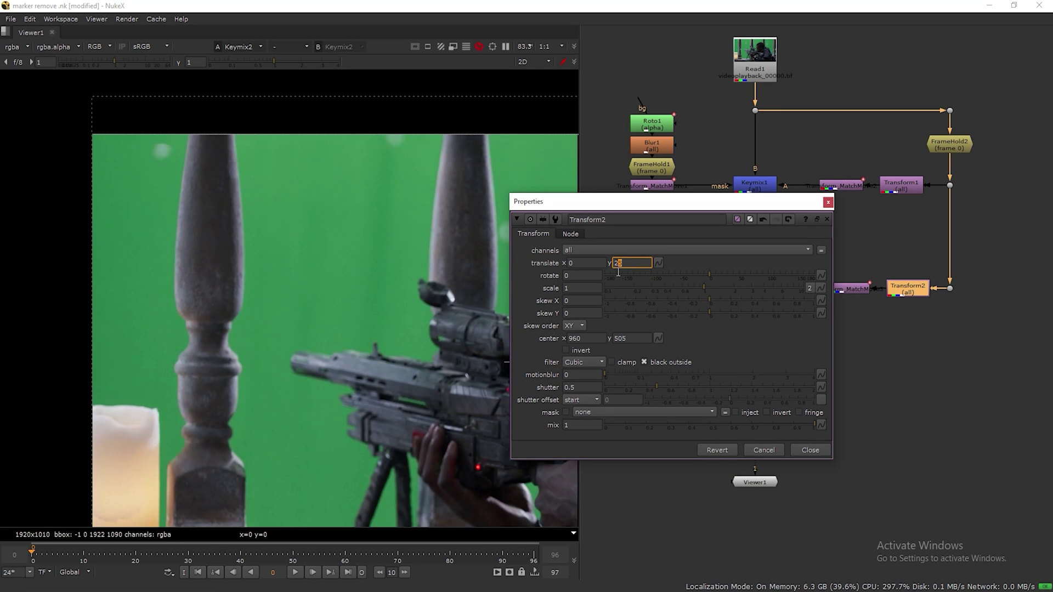
pyautogui.press('Up')
pyautogui.press('Up')
pyautogui.press('Up')
pyautogui.press('Up')
pyautogui.press('Up')
pyautogui.press('Up')
pyautogui.press('Up')
pyautogui.press('Up')
pyautogui.press('Up')
pyautogui.press('Up')
pyautogui.press('Up')
pyautogui.press('Up')
pyautogui.press('Up')
pyautogui.press('Up')
pyautogui.click(828, 202)
# - Insert a Blur node of size 2.8 between Roto2 and Keymix2's mask, and align the mask branch
pyautogui.press('Tab')
pyautogui.write('blur')
pyautogui.press('Return')
pyautogui.moveTo(788, 174); pyautogui.dragTo(784, 342)
pyautogui.moveTo(607, 253); pyautogui.dragTo(682, 321)
pyautogui.moveTo(649, 304); pyautogui.dragTo(650, 294)
pyautogui.moveTo(699, 400); pyautogui.dragTo(709, 399)
pyautogui.scroll(5, 322, 207)
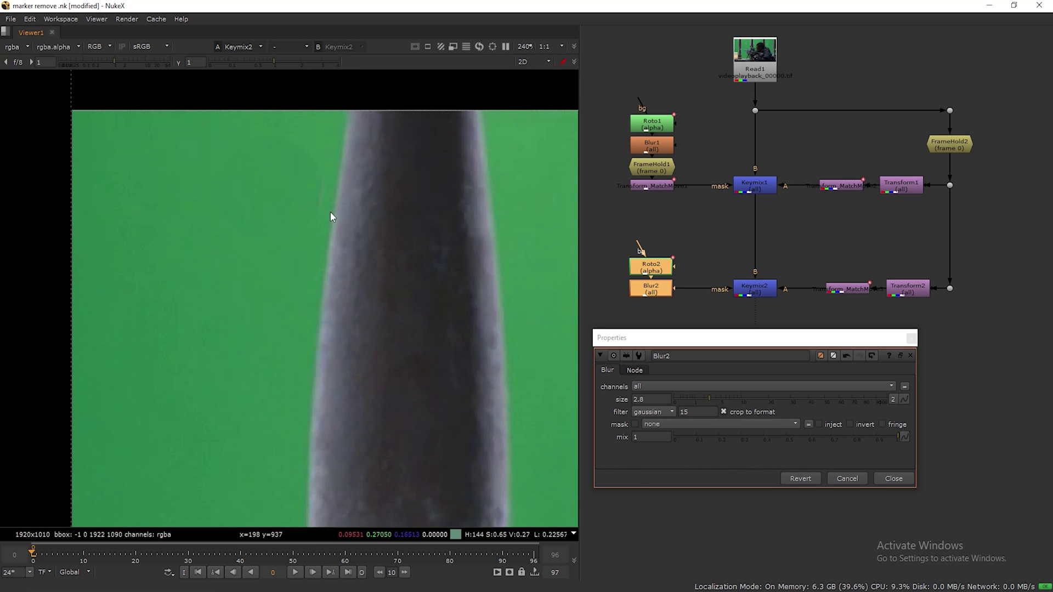
# - Set Transform2's horizontal translate to 36 and Blur2's size to about 21, and close both properties windows
pyautogui.moveTo(760, 338); pyautogui.dragTo(495, 322)
pyautogui.doubleClick(907, 288)
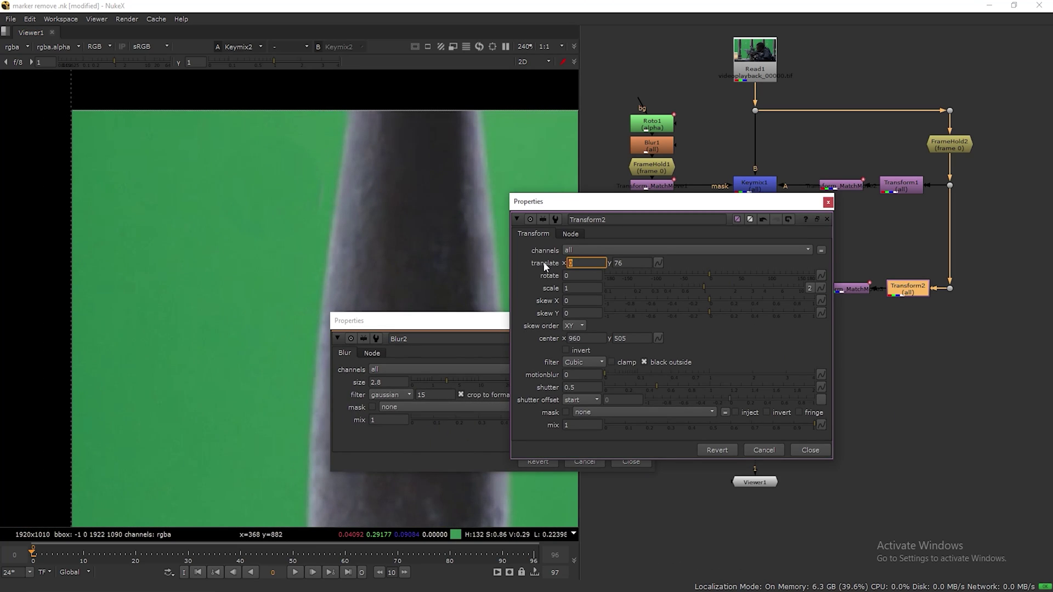
pyautogui.write('2')
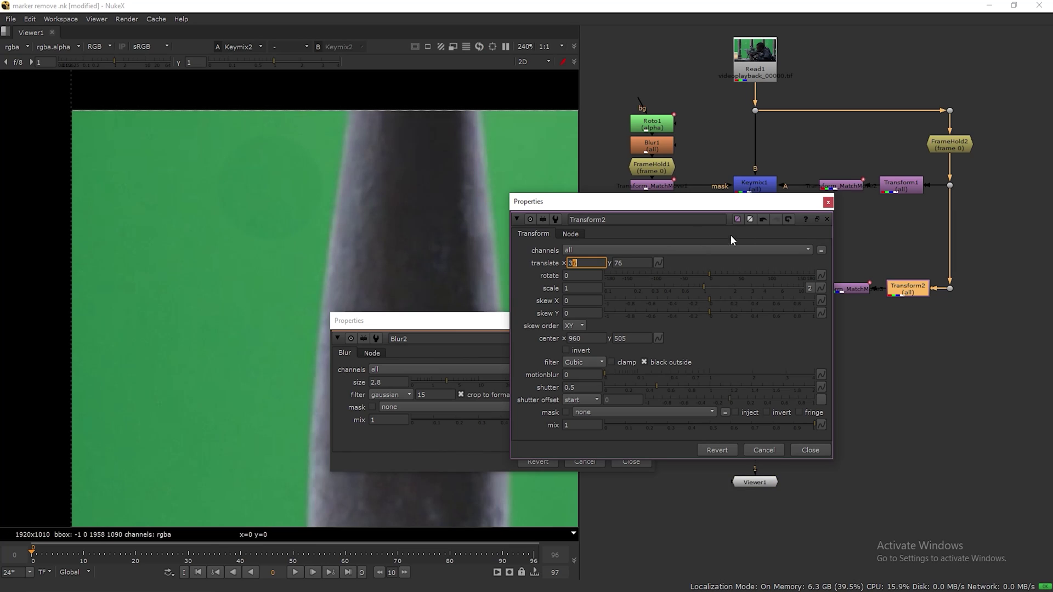
pyautogui.click(827, 202)
pyautogui.moveTo(528, 386); pyautogui.dragTo(514, 383)
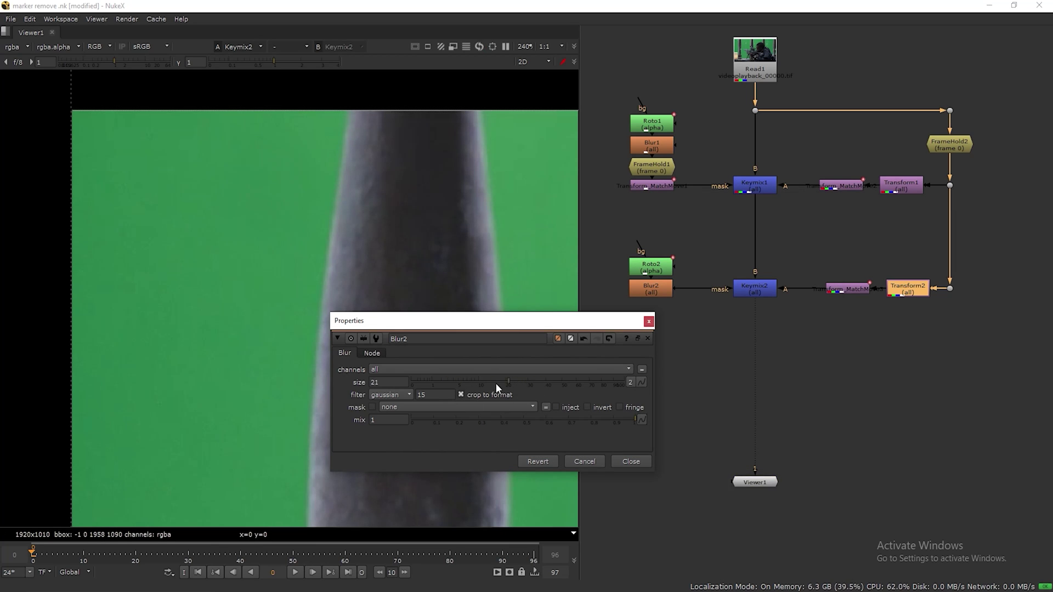
pyautogui.click(650, 321)
# - Copy FrameHold1 and Transform_MatchMove1 in after Blur2, raise the mask branch to line up with Keymix2, and save the script
pyautogui.moveTo(606, 156); pyautogui.dragTo(700, 199)
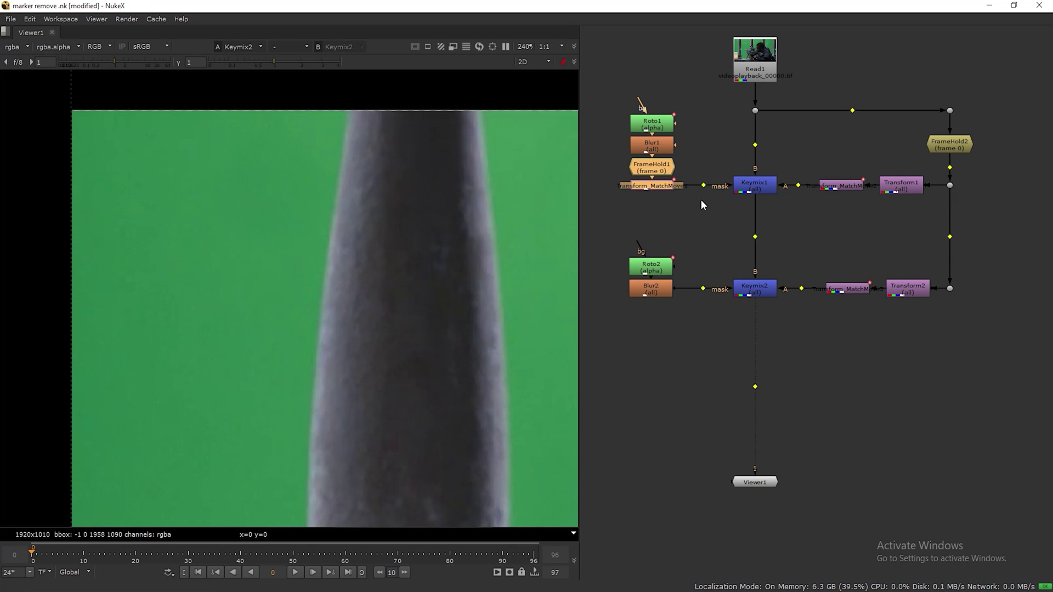
pyautogui.hotkey('ctrl', 'c')
pyautogui.click(663, 282)
pyautogui.hotkey('ctrl', 'v')
pyautogui.moveTo(612, 238); pyautogui.dragTo(706, 347)
pyautogui.moveTo(669, 327); pyautogui.dragTo(668, 293)
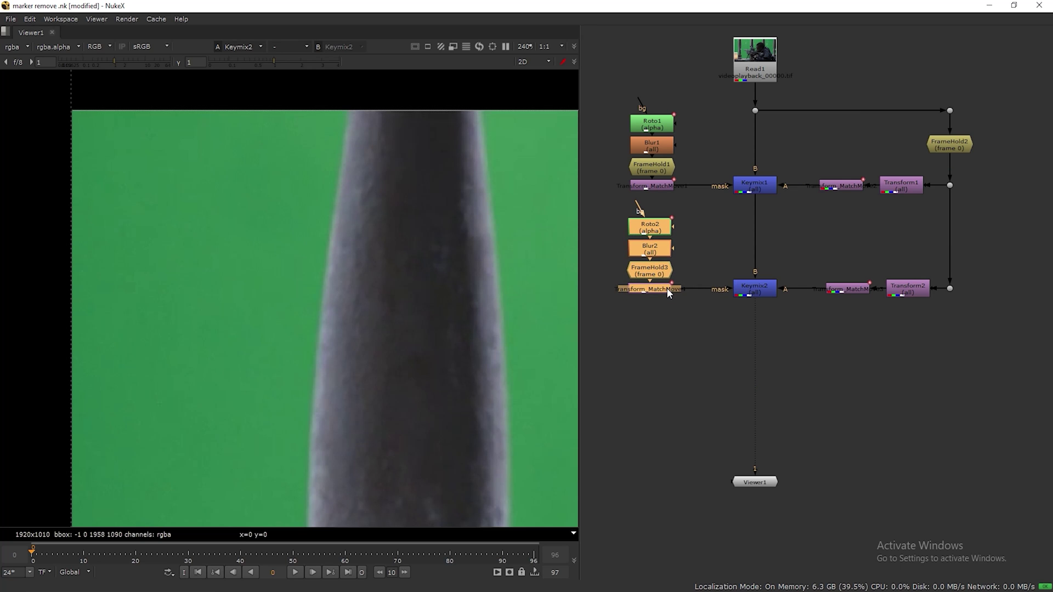
pyautogui.click(795, 228)
pyautogui.press('f')
pyautogui.hotkey('ctrl', 's')
# - Lower the Viewer node and insert a third KeyMix between Keymix2 and the Viewer
pyautogui.scroll(-8, 396, 232)
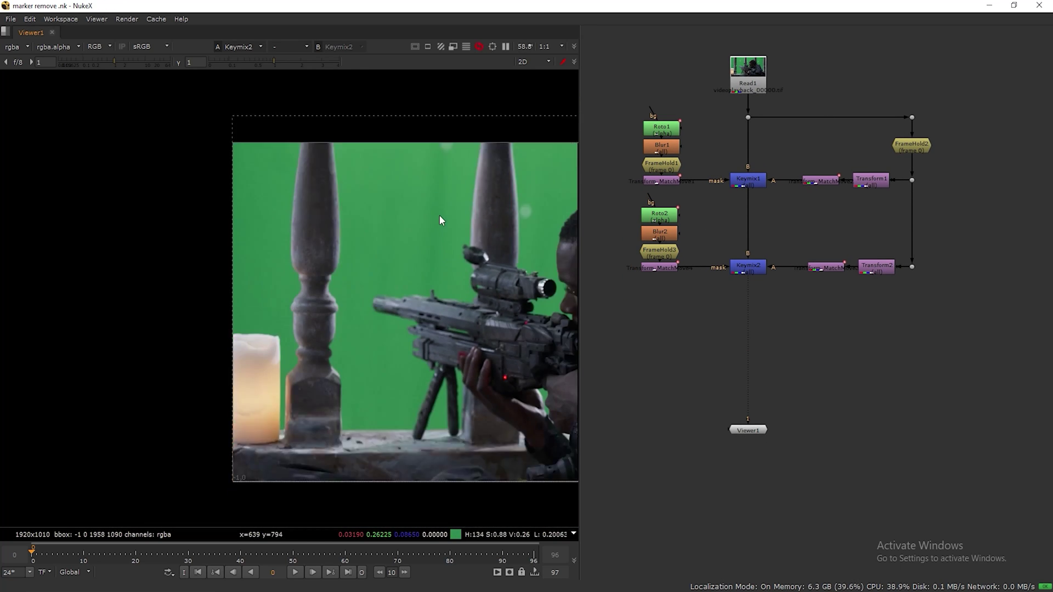
pyautogui.moveTo(805, 285); pyautogui.dragTo(810, 263, button='middle')
pyautogui.moveTo(762, 407); pyautogui.dragTo(761, 475)
pyautogui.press('Tab')
pyautogui.write('keymix')
pyautogui.press('Return')
pyautogui.click(764, 288)
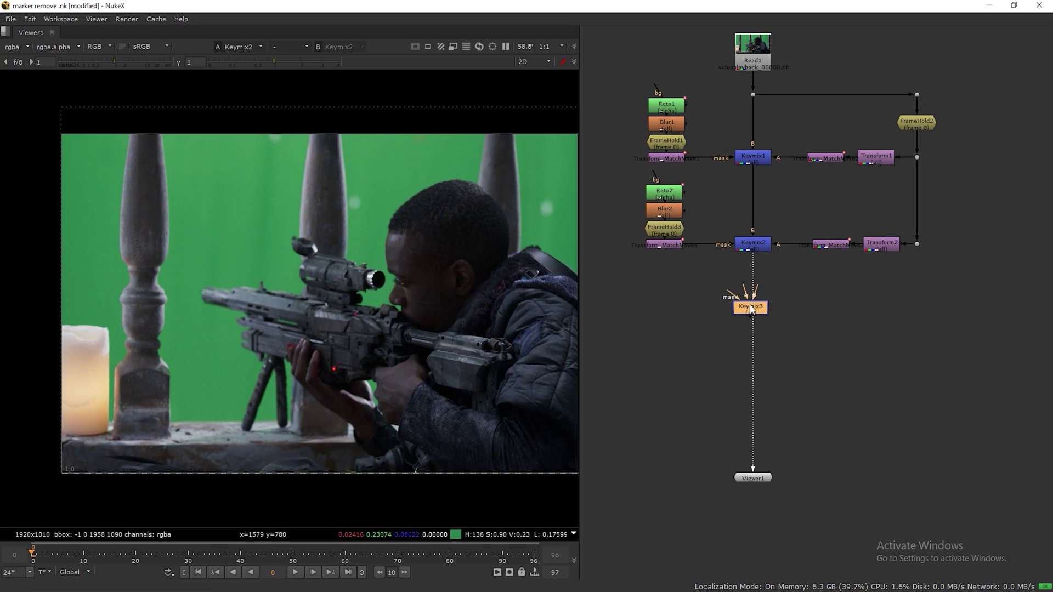
pyautogui.moveTo(788, 323); pyautogui.dragTo(752, 311)
# - Create a Roto node with an ellipse around the marker at the image's upper edge, and connect it to Keymix3's mask
pyautogui.click(672, 310)
pyautogui.press('o')
pyautogui.rightClick(9, 130)
pyautogui.click(36, 165)
pyautogui.moveTo(287, 147); pyautogui.dragTo(288, 148)
pyautogui.click(635, 268)
pyautogui.moveTo(673, 314); pyautogui.dragTo(670, 312)
pyautogui.moveTo(732, 300); pyautogui.dragTo(680, 311)
pyautogui.moveTo(678, 312); pyautogui.dragTo(673, 311)
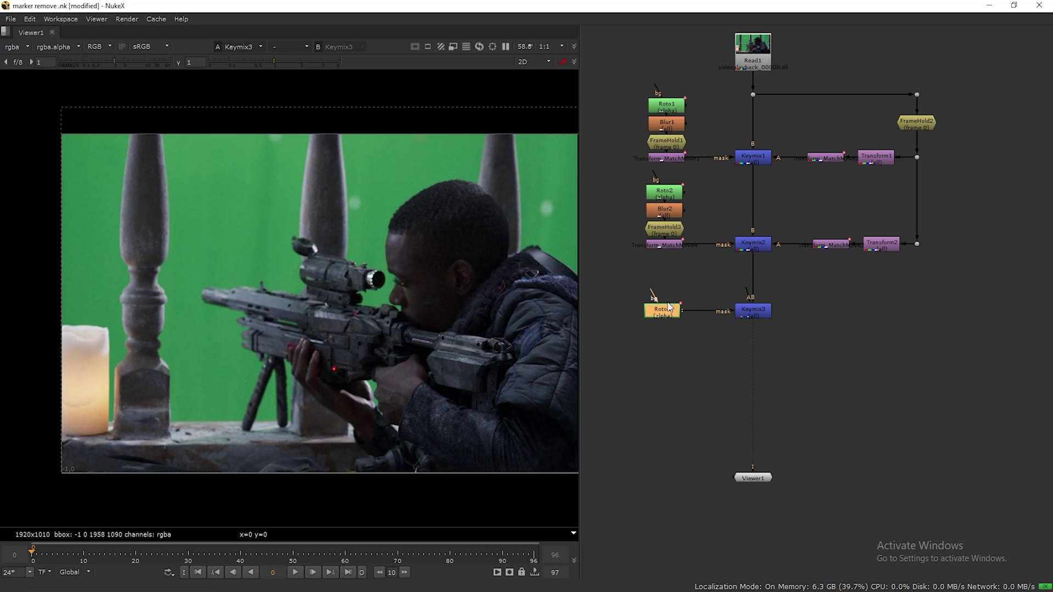
# - Add a Transform node feeding Keymix3's A input, fed from Transform2's corner dot through a new corner dot
pyautogui.click(835, 315)
pyautogui.press('Tab')
pyautogui.write('TRAN')
pyautogui.click(827, 325)
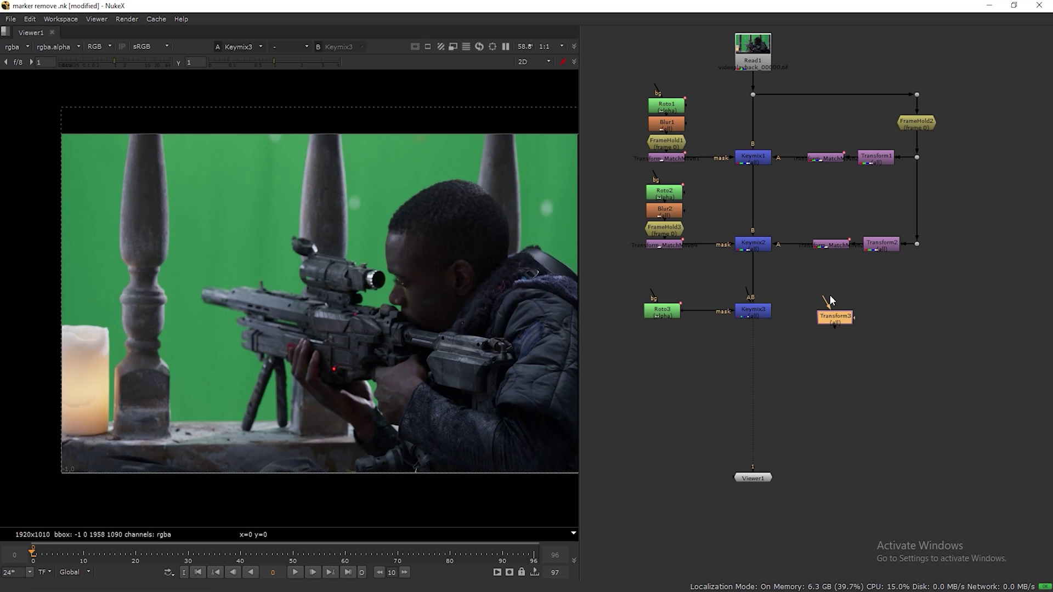
pyautogui.moveTo(775, 305); pyautogui.dragTo(835, 317)
pyautogui.moveTo(835, 317); pyautogui.dragTo(875, 311)
pyautogui.moveTo(917, 247); pyautogui.dragTo(916, 244)
pyautogui.keyDown('ctrl'); pyautogui.moveTo(900, 274); pyautogui.dragTo(918, 311); pyautogui.keyUp('ctrl')
pyautogui.moveTo(887, 314); pyautogui.dragTo(898, 314)
# - Move the whole Keymix3 row down to make room for its mask branch
pyautogui.moveTo(631, 289); pyautogui.dragTo(926, 323)
pyautogui.moveTo(888, 312); pyautogui.dragTo(890, 323)
pyautogui.click(759, 304)
# - Copy the match-move node from the second patch branch in between Transform3 and Keymix3, and align the match-move nodes
pyautogui.click(827, 246)
pyautogui.hotkey('ctrl', 'c')
pyautogui.click(831, 301)
pyautogui.hotkey('ctrl', 'v')
pyautogui.moveTo(833, 301); pyautogui.dragTo(839, 321)
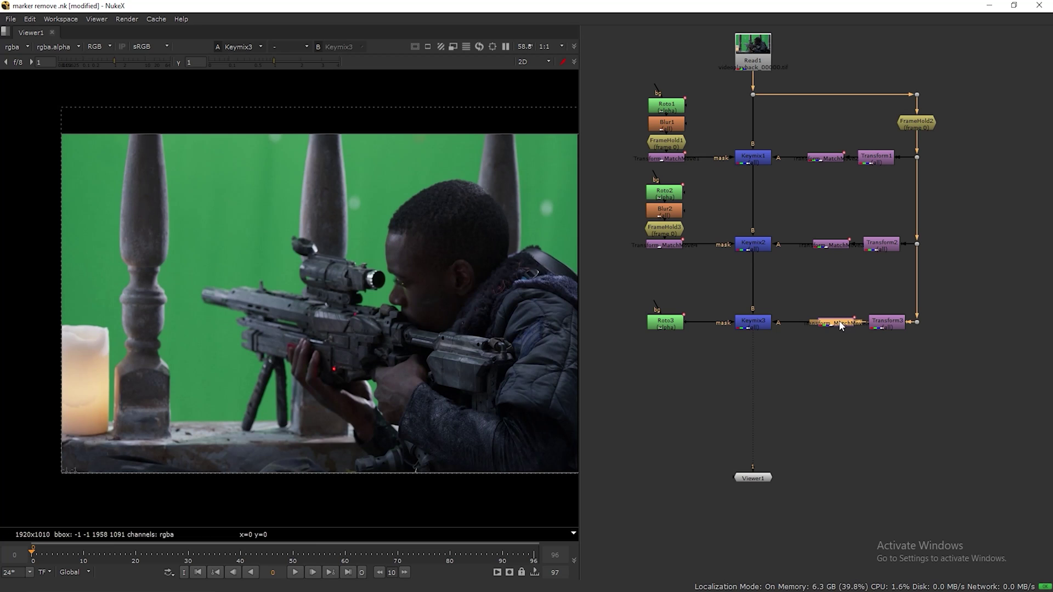
pyautogui.click(821, 247)
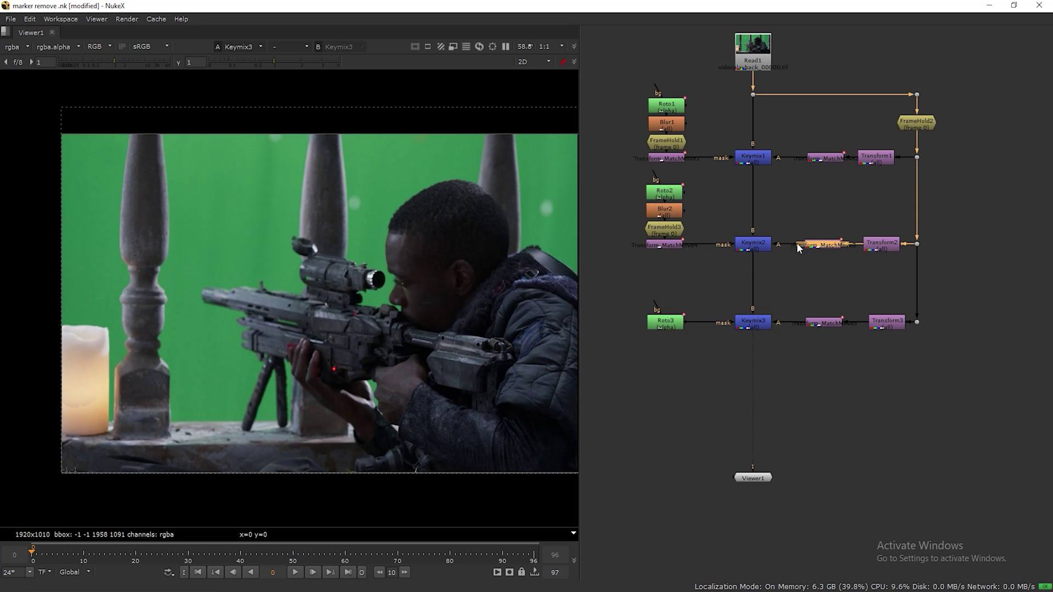
pyautogui.click(804, 219)
# - Increase Transform3's vertical translate until clean green covers the marker at the image's upper edge, and close its properties
pyautogui.doubleClick(887, 324)
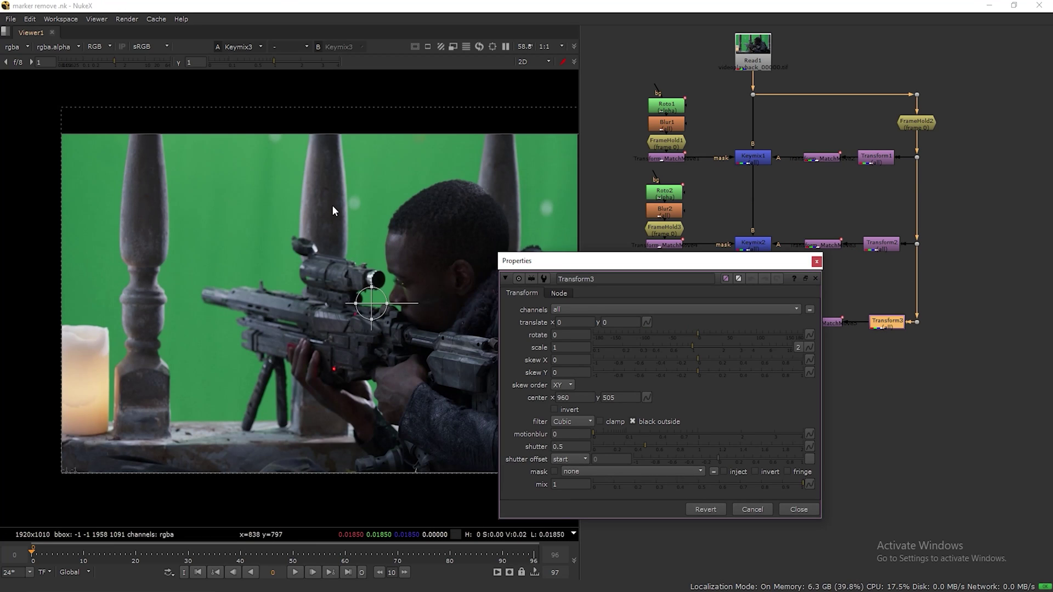
pyautogui.scroll(3, 332, 206)
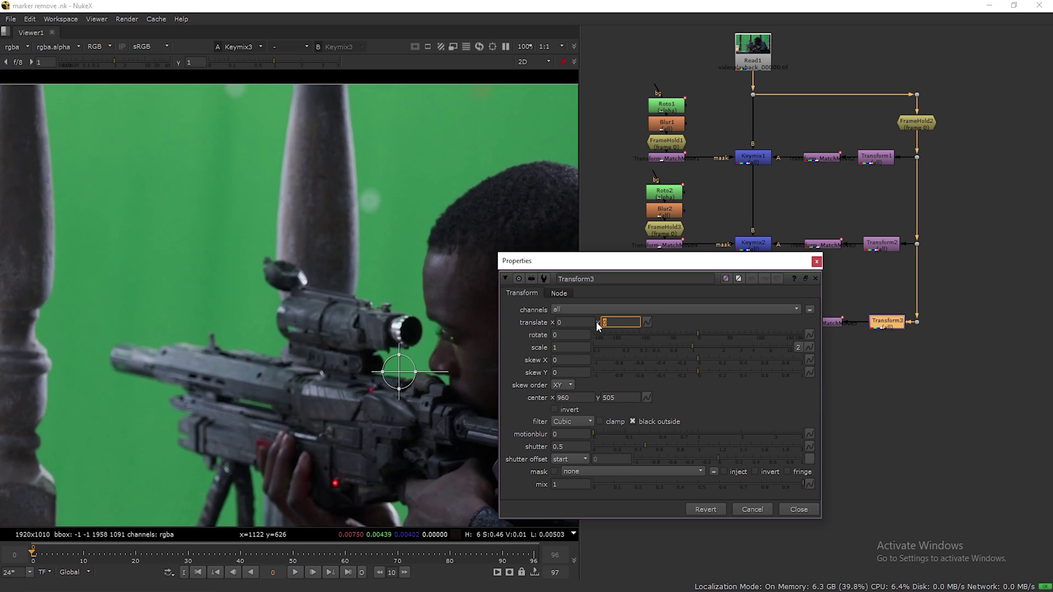
pyautogui.press('Up')
pyautogui.press('Up')
pyautogui.press('Up')
pyautogui.press('Up')
pyautogui.press('Up')
pyautogui.press('Up')
pyautogui.press('Up')
pyautogui.press('Up')
pyautogui.press('Up')
pyautogui.press('Up')
pyautogui.press('Up')
pyautogui.press('Up')
pyautogui.press('Up')
pyautogui.press('Up')
pyautogui.press('Up')
pyautogui.press('Up')
pyautogui.press('Up')
pyautogui.press('Up')
pyautogui.press('Up')
pyautogui.press('Up')
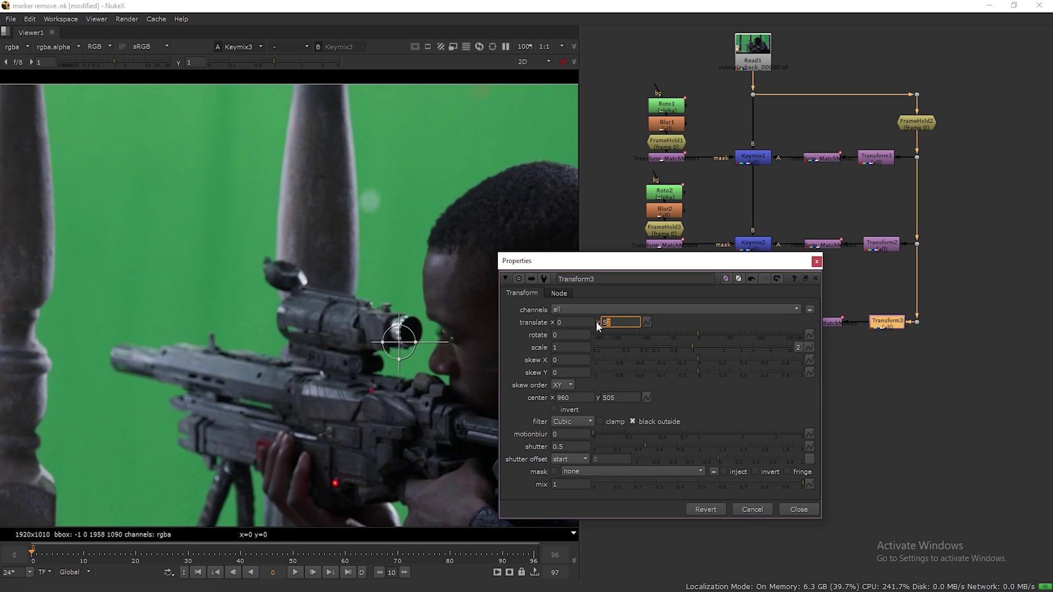
pyautogui.click(815, 261)
# - Add a Blur node of size 18 after Roto3 and close its properties
pyautogui.click(656, 322)
pyautogui.press('Tab')
pyautogui.write('BK')
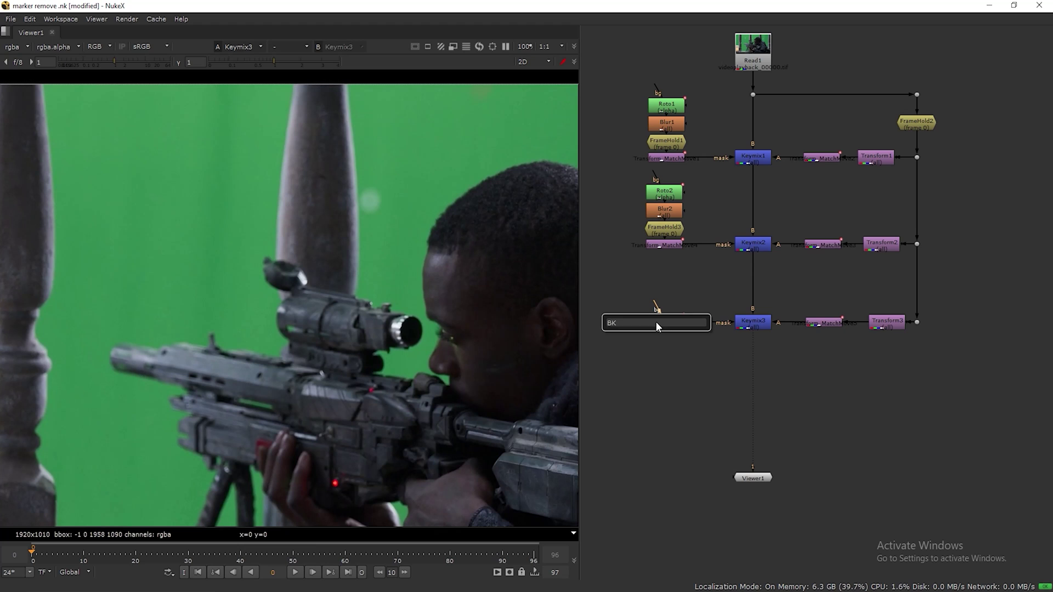
pyautogui.click(630, 330)
pyautogui.scroll(5, 265, 181)
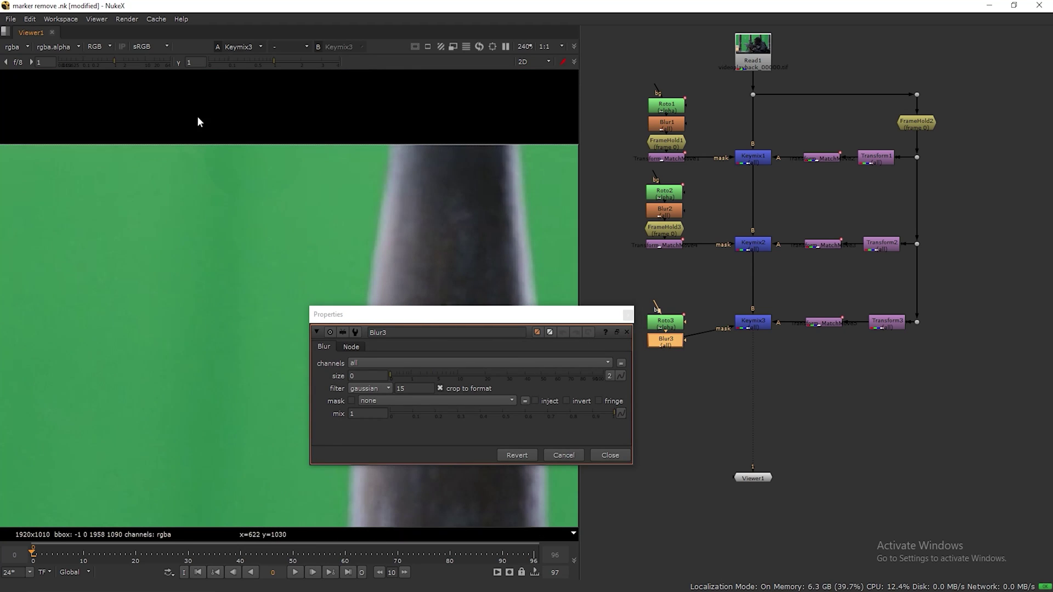
pyautogui.moveTo(393, 374); pyautogui.dragTo(480, 374)
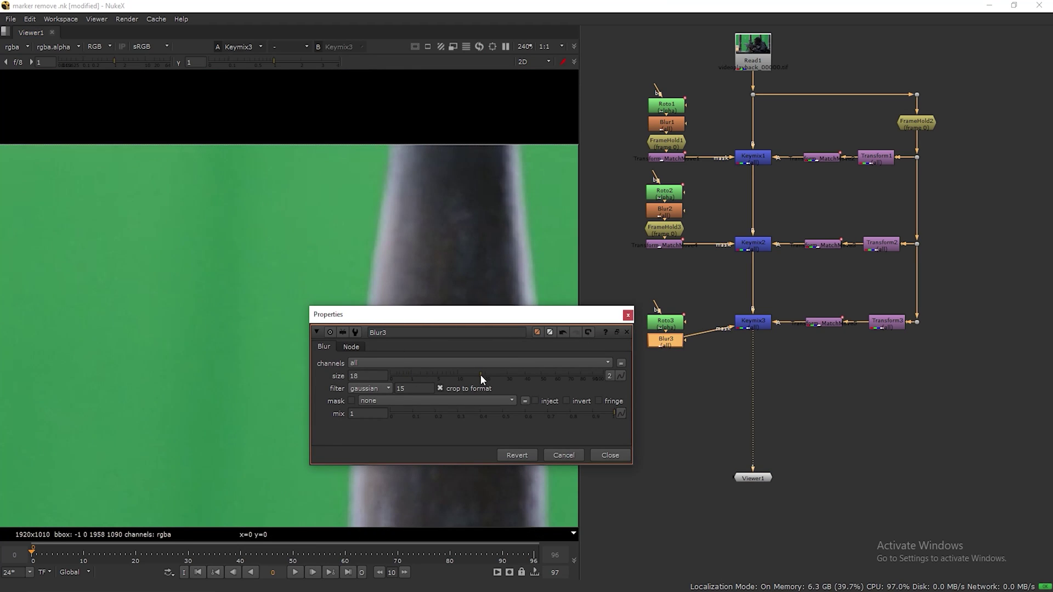
pyautogui.click(626, 316)
# - Copy the FrameHold and match-move nodes from the Roto2 mask branch to below Blur3, and raise the branch level with Keymix3
pyautogui.moveTo(627, 216); pyautogui.dragTo(701, 267)
pyautogui.hotkey('ctrl', 'c')
pyautogui.doubleClick(675, 343)
pyautogui.hotkey('ctrl', 'v')
pyautogui.click(628, 316)
pyautogui.moveTo(616, 300); pyautogui.dragTo(705, 401)
pyautogui.moveTo(674, 375); pyautogui.dragTo(673, 327)
# - Even out the spacing of the node tree by moving the Keymix2 row and the nodes at its head upwards
pyautogui.moveTo(612, 167); pyautogui.dragTo(915, 237)
pyautogui.click(954, 238)
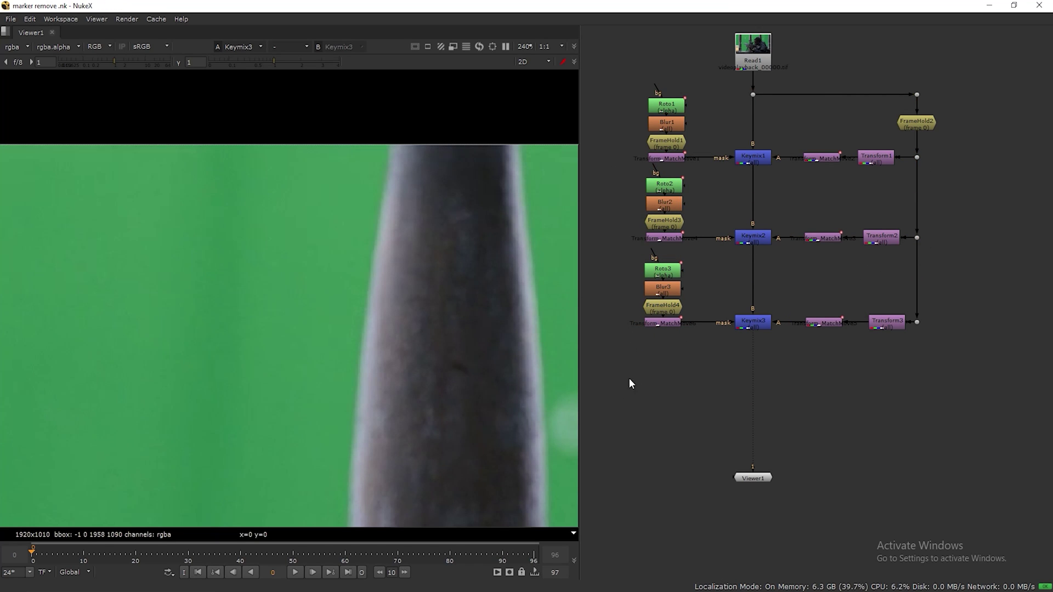
pyautogui.scroll(-1, 625, 374)
pyautogui.click(883, 104)
pyautogui.moveTo(645, 97); pyautogui.dragTo(847, 163)
pyautogui.click(945, 229)
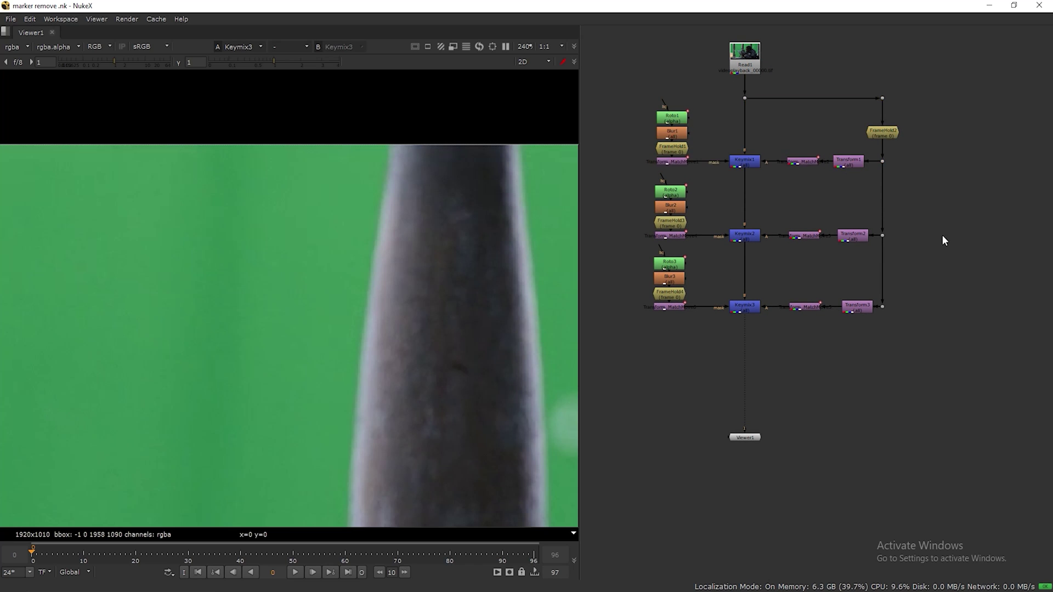
# - Insert a KeyMix node between Keymix3 and the Viewer, aligned below Keymix3
pyautogui.scroll(2, 938, 274)
pyautogui.scroll(-6, 382, 316)
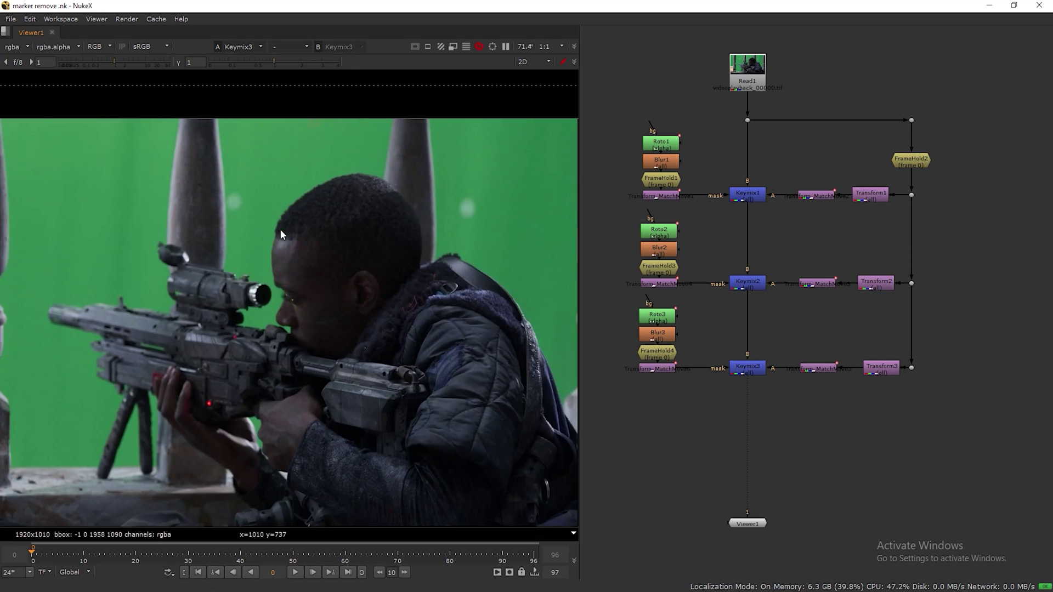
pyautogui.scroll(2, 280, 228)
pyautogui.press('Tab')
pyautogui.write('KEY')
pyautogui.click(755, 466)
pyautogui.click(760, 356)
pyautogui.moveTo(795, 445); pyautogui.dragTo(751, 449)
# - Add a Roto node with an ellipse around the marker between the baluster and the man's head, and connect it to Keymix4's mask
pyautogui.click(657, 445)
pyautogui.press('o')
pyautogui.moveTo(630, 280); pyautogui.dragTo(845, 179)
pyautogui.moveTo(11, 131); pyautogui.dragTo(44, 162)
pyautogui.scroll(5, 307, 224)
pyautogui.moveTo(368, 147); pyautogui.dragTo(302, 236)
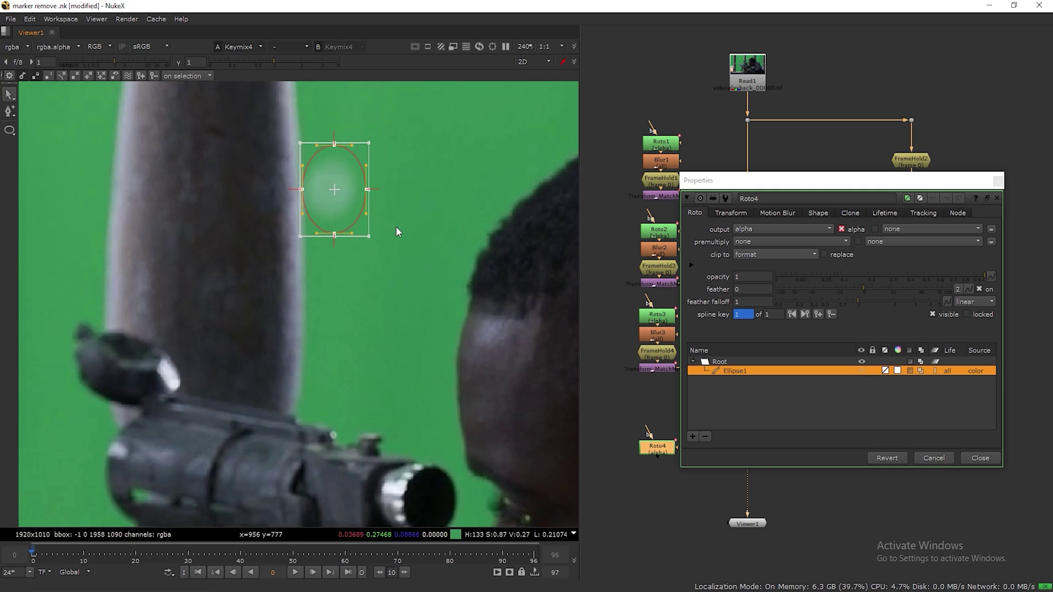
pyautogui.scroll(-3, 398, 232)
pyautogui.moveTo(768, 180); pyautogui.dragTo(211, 318)
pyautogui.moveTo(731, 435); pyautogui.dragTo(667, 446)
# - Add a Transform node feeding Keymix4's A input, fed from Transform3's corner dot through a new corner dot
pyautogui.click(858, 449)
pyautogui.press('Tab')
pyautogui.write('t')
pyautogui.press('Return')
pyautogui.click(898, 268)
pyautogui.moveTo(870, 452); pyautogui.dragTo(882, 448)
pyautogui.moveTo(772, 449); pyautogui.dragTo(884, 453)
pyautogui.moveTo(876, 431); pyautogui.dragTo(911, 368)
pyautogui.keyDown('ctrl'); pyautogui.moveTo(897, 405); pyautogui.dragTo(885, 453); pyautogui.keyUp('ctrl')
# - Paste the match-move node between Transform4 and Keymix4, and align the Transform nodes of the upper rows
pyautogui.moveTo(881, 289); pyautogui.dragTo(875, 289)
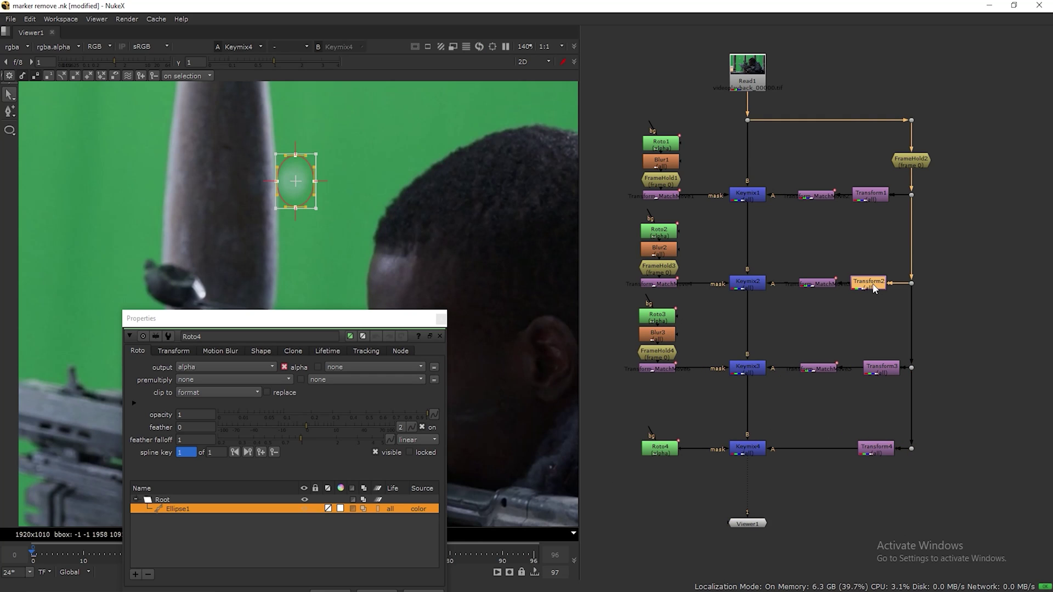
pyautogui.hotkey('ctrl', 's')
pyautogui.hotkey('ctrl', 'v')
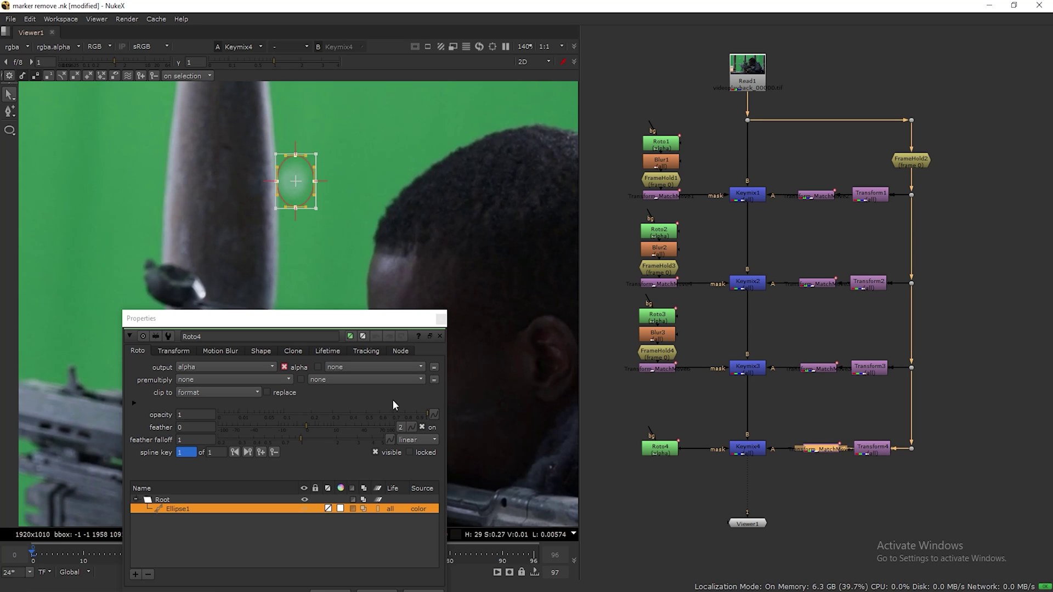
# - Set Transform4's vertical translate to 87, decrease its horizontal translate until clean green fills the ellipse, and close both nodes' properties
pyautogui.doubleClick(881, 449)
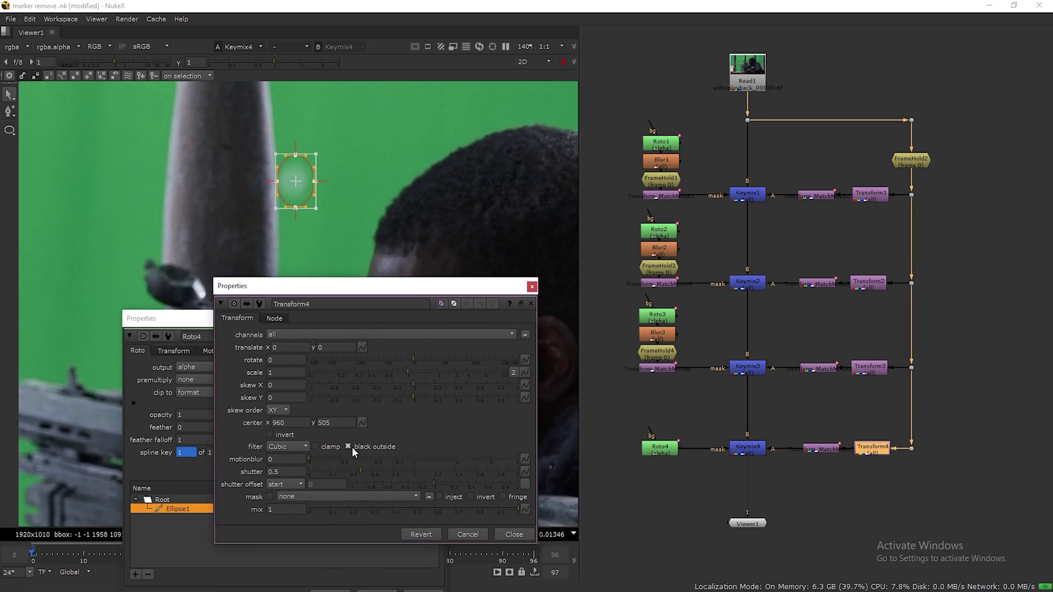
pyautogui.write('56')
pyautogui.click(278, 352)
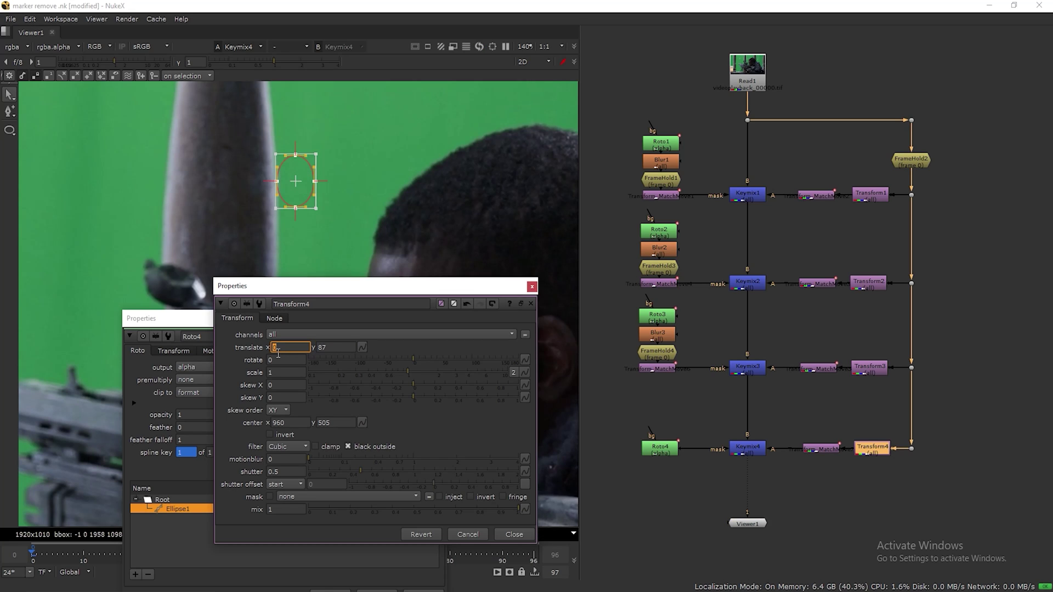
pyautogui.press('Down')
pyautogui.press('Down')
pyautogui.press('Down')
pyautogui.press('Down')
pyautogui.press('Down')
pyautogui.press('Down')
pyautogui.press('Down')
pyautogui.press('Down')
pyautogui.press('Down')
pyautogui.press('Down')
pyautogui.press('Down')
pyautogui.press('Down')
pyautogui.press('Down')
pyautogui.press('Down')
pyautogui.press('Down')
pyautogui.press('Down')
pyautogui.press('Down')
pyautogui.press('Down')
pyautogui.press('Down')
pyautogui.press('Down')
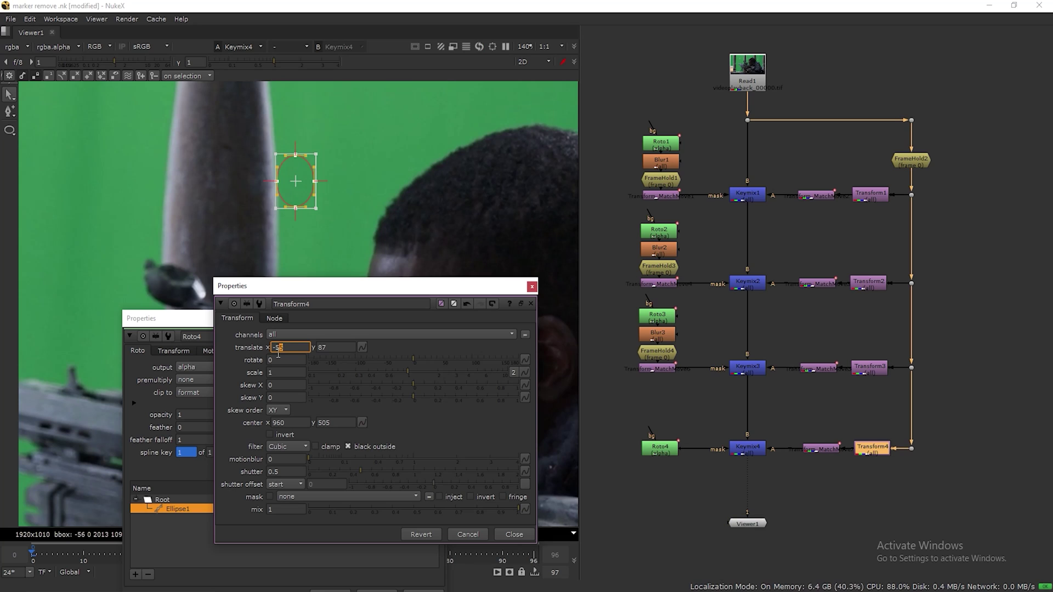
pyautogui.click(531, 287)
pyautogui.click(440, 318)
# - Add a Blur node of size 20 after Roto4 and close its properties
pyautogui.click(659, 447)
pyautogui.press('Tab')
pyautogui.write('blur')
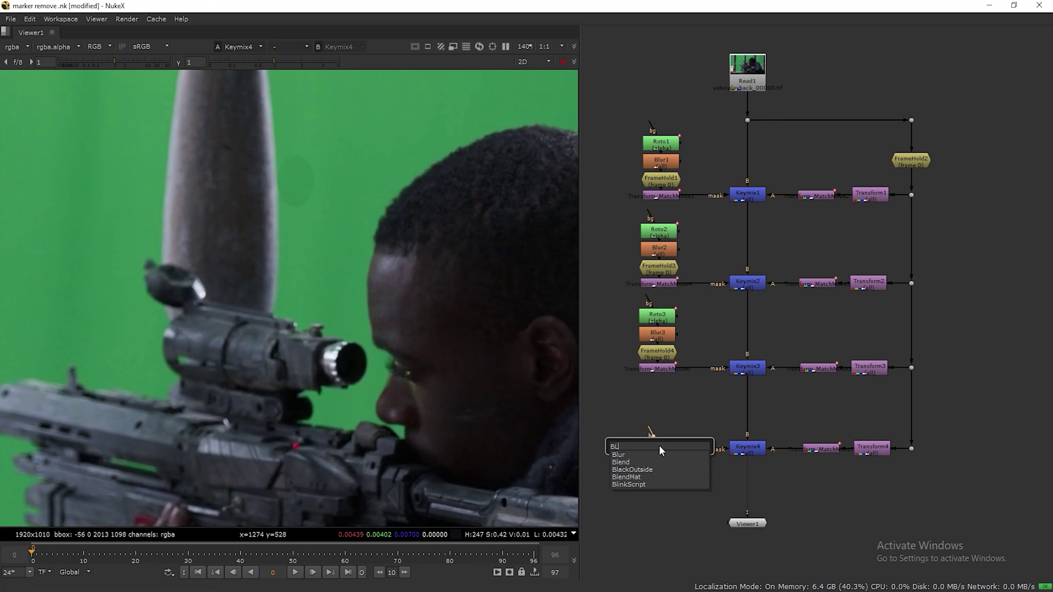
pyautogui.press('Return')
pyautogui.moveTo(584, 312); pyautogui.dragTo(675, 320)
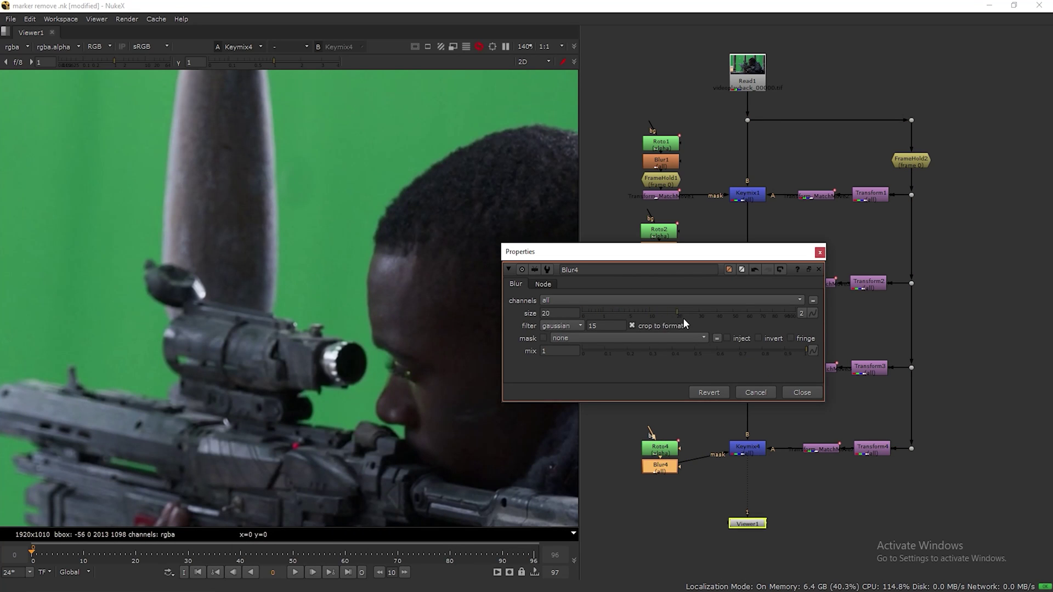
pyautogui.click(819, 252)
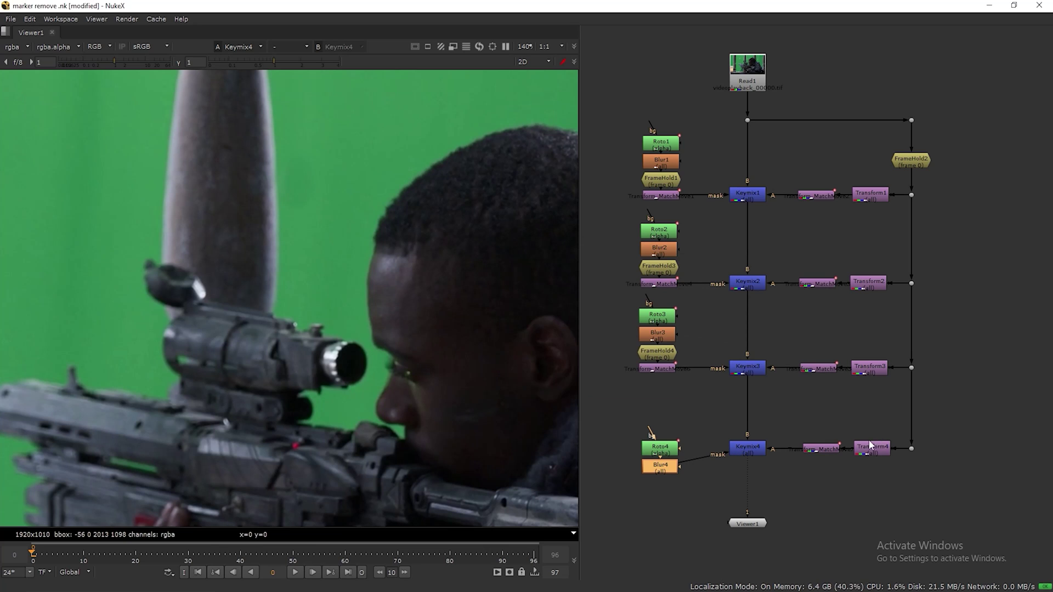
# - Set Transform4's horizontal translate to -25 and close its properties
pyautogui.doubleClick(872, 447)
pyautogui.doubleClick(290, 348)
pyautogui.write('25')
pyautogui.write('-')
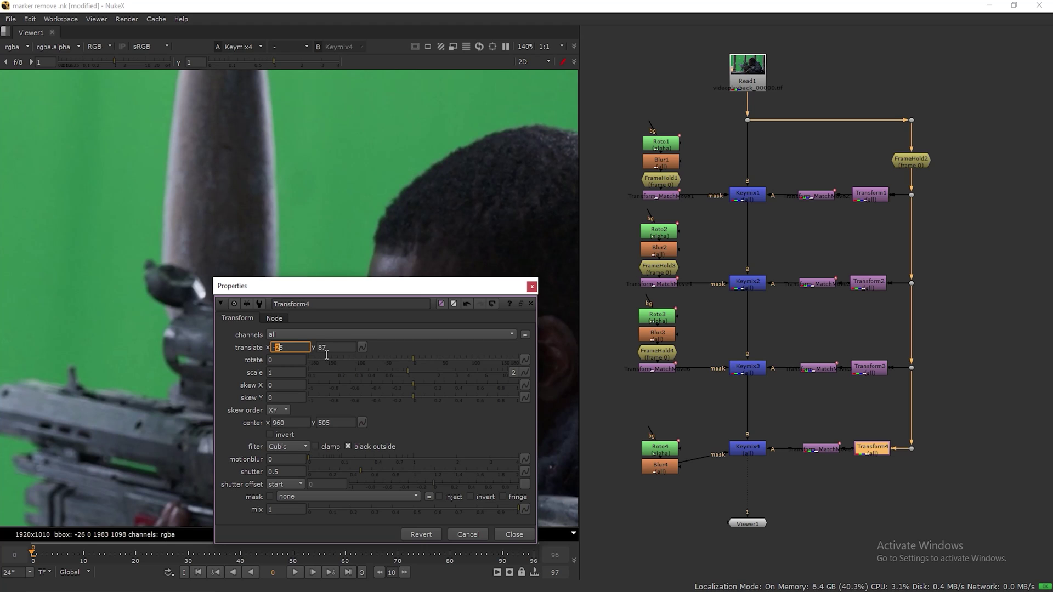
pyautogui.click(532, 286)
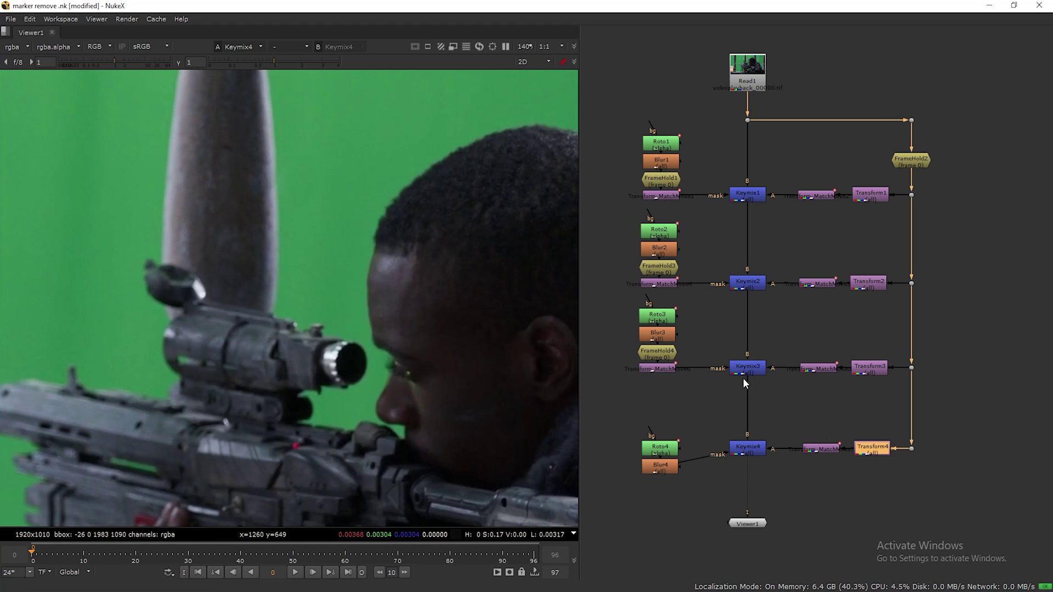
# - Copy the FrameHold and match-move nodes from the Roto3 mask branch to below Blur4, align the branch with Keymix4, and save the script
pyautogui.doubleClick(660, 466)
pyautogui.click(819, 254)
pyautogui.moveTo(621, 343); pyautogui.dragTo(678, 373)
pyautogui.hotkey('ctrl', 'c')
pyautogui.click(661, 465)
pyautogui.hotkey('ctrl', 'v')
pyautogui.moveTo(667, 500); pyautogui.dragTo(663, 449)
pyautogui.click(825, 403)
pyautogui.hotkey('ctrl', 's')
# - Insert a KeyMix node below Keymix4 and connect a new Roto node to its mask input
pyautogui.scroll(-5, 454, 324)
pyautogui.scroll(1, 453, 324)
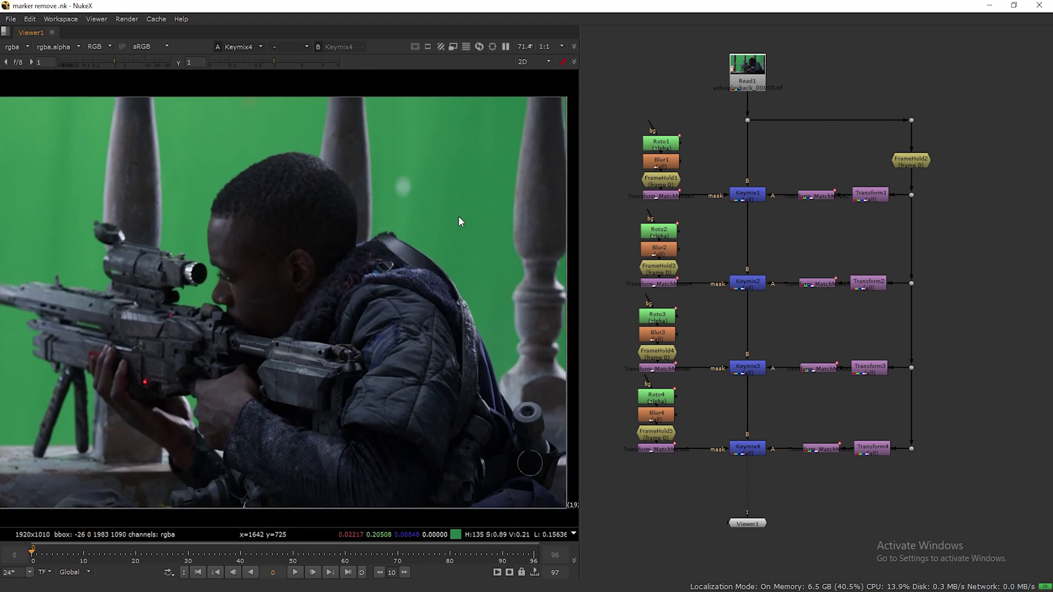
pyautogui.moveTo(799, 386); pyautogui.dragTo(799, 347, button='middle')
pyautogui.press('Tab')
pyautogui.write('keymix')
pyautogui.press('Return')
pyautogui.moveTo(778, 489); pyautogui.dragTo(752, 490)
pyautogui.click(821, 490)
pyautogui.press('o')
pyautogui.moveTo(822, 485); pyautogui.dragTo(673, 485)
# - Add a Transform node feeding Keymix5's A input, fed from Transform4's corner dot through a new corner dot
pyautogui.click(837, 486)
pyautogui.press('Tab')
pyautogui.write('transform')
pyautogui.press('Return')
pyautogui.click(923, 157)
pyautogui.moveTo(742, 469); pyautogui.dragTo(909, 413)
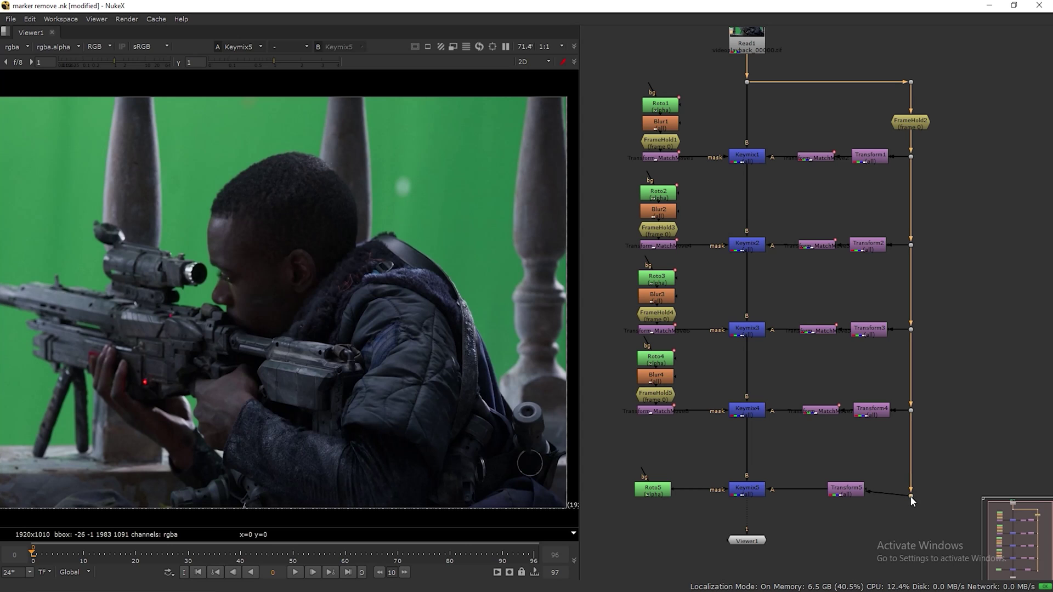
pyautogui.moveTo(848, 489); pyautogui.dragTo(879, 492)
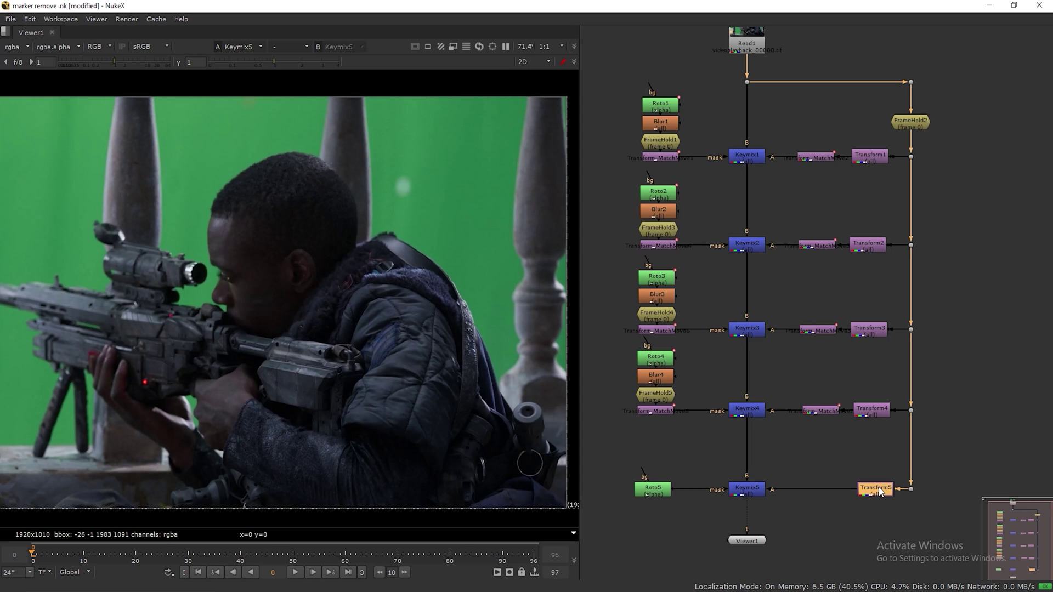
# - Paste the match-move node between Transform5 and Keymix5, aligned with the row
pyautogui.click(818, 458)
pyautogui.hotkey('ctrl', 'v')
pyautogui.moveTo(818, 459); pyautogui.dragTo(823, 488)
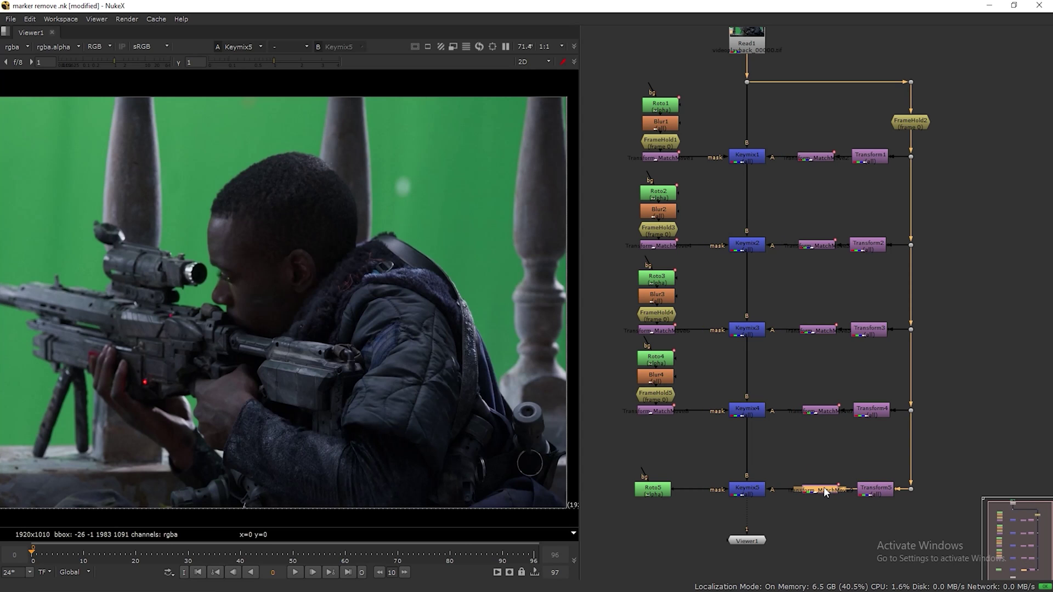
# - Draw an ellipse in Roto5 around the marker above the man's shoulder, and close its properties
pyautogui.doubleClick(655, 488)
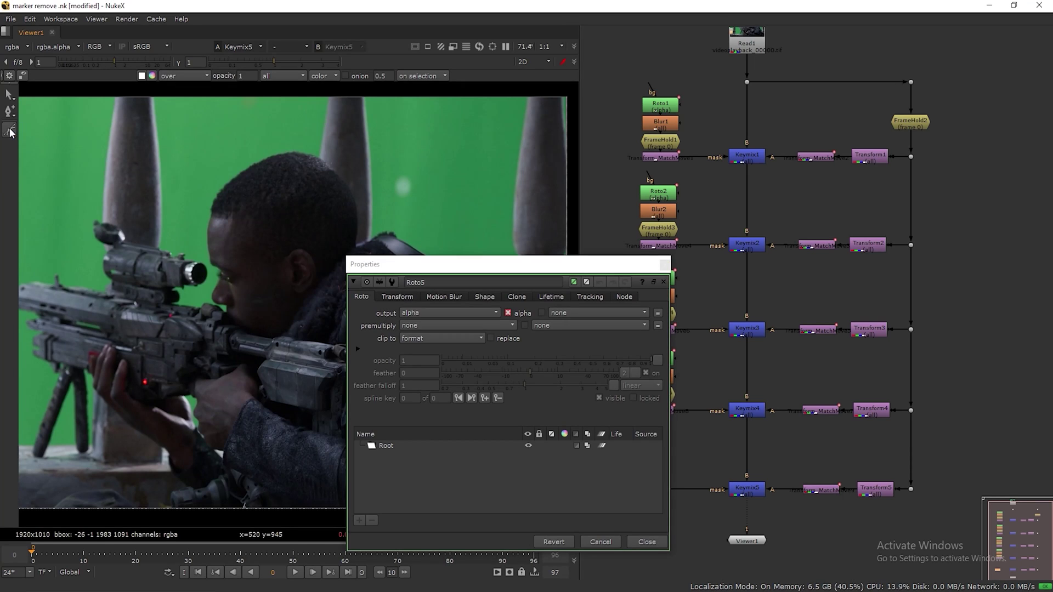
pyautogui.moveTo(413, 194); pyautogui.dragTo(416, 200)
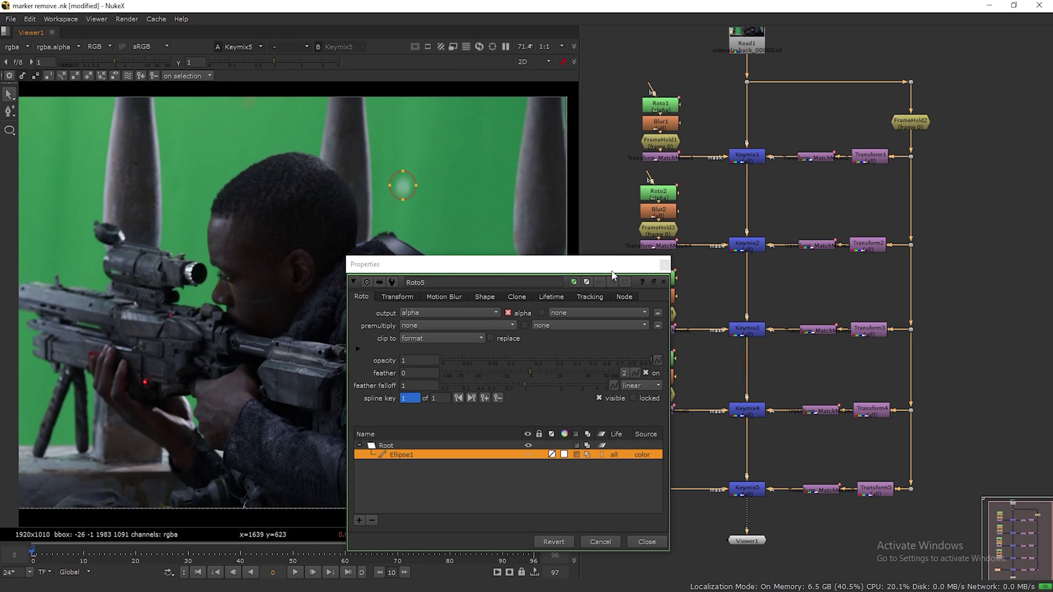
pyautogui.click(664, 264)
# - Decrease Transform5's vertical translate until clean green covers the marker above the man's shoulder, and close its properties
pyautogui.doubleClick(866, 488)
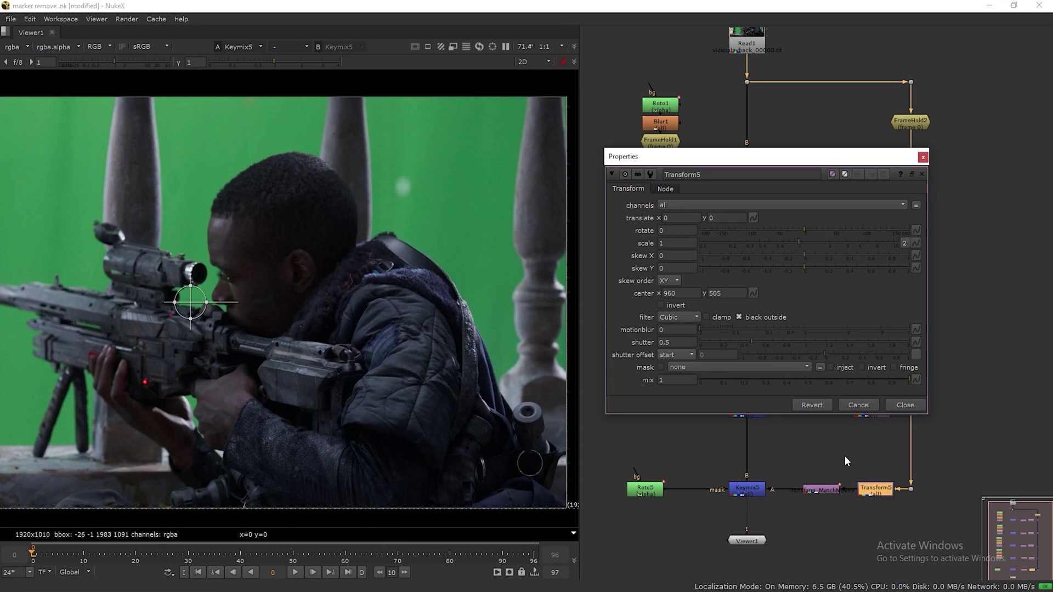
pyautogui.scroll(-8, 707, 219)
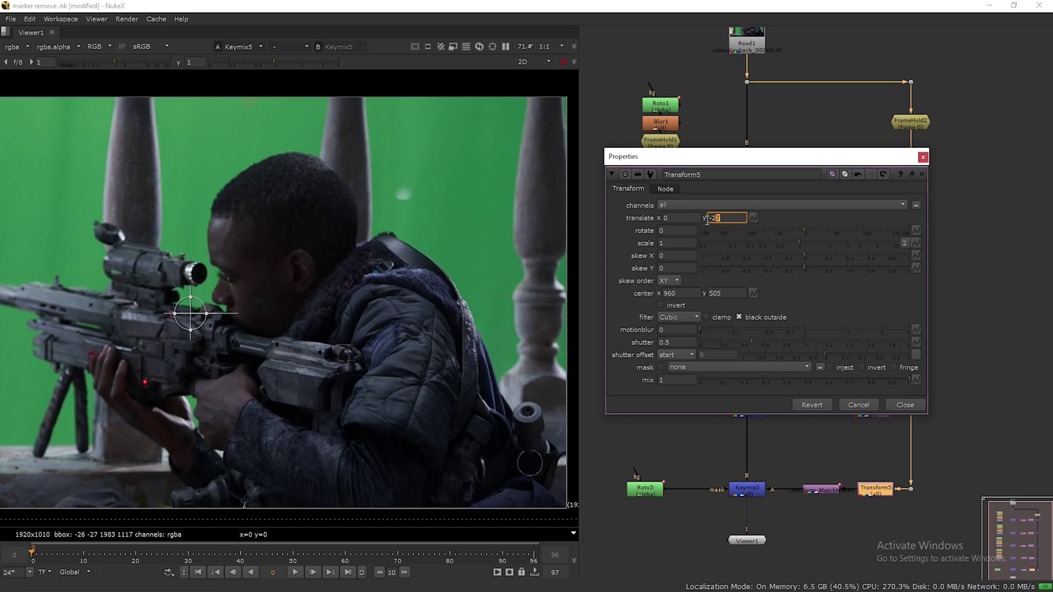
pyautogui.click(921, 174)
# - Add a Blur node of size 1.8 after Roto5 and close its properties
pyautogui.click(644, 487)
pyautogui.press('Tab')
pyautogui.write('blur')
pyautogui.press('Return')
pyautogui.click(683, 226)
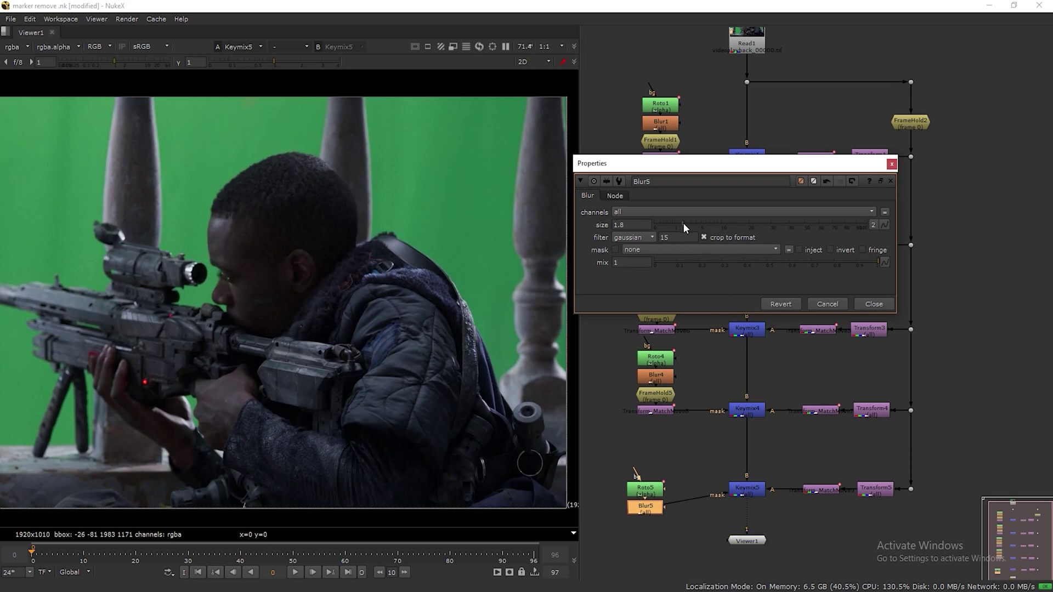
pyautogui.click(891, 164)
# - Copy the FrameHold and match-move nodes from the Roto4 mask branch to below Blur5, and align the branch with Keymix5
pyautogui.moveTo(622, 386); pyautogui.dragTo(685, 425)
pyautogui.click(651, 506)
pyautogui.hotkey('ctrl', 'v')
pyautogui.moveTo(618, 467); pyautogui.dragTo(665, 488)
# - Insert a Crop node with the format preset between Keymix5 and the Viewer, align it below Keymix5, and save the script
pyautogui.press('f')
pyautogui.moveTo(818, 433); pyautogui.dragTo(811, 371, button='middle')
pyautogui.scroll(-1, 817, 420)
pyautogui.moveTo(756, 492); pyautogui.dragTo(757, 543)
pyautogui.press('Tab')
pyautogui.write('crop')
pyautogui.press('Return')
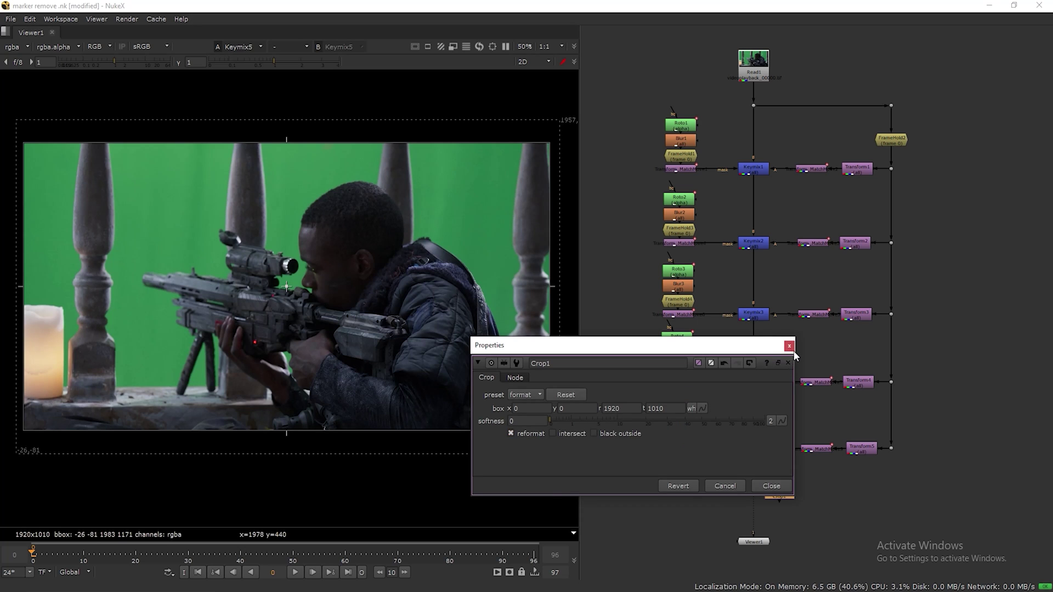
pyautogui.click(789, 346)
pyautogui.moveTo(778, 498); pyautogui.dragTo(758, 490)
pyautogui.hotkey('ctrl', 's')
# - Play the cleaned footage in the enlarged viewer and inspect the complete node graph
pyautogui.press('space')
pyautogui.press('l')
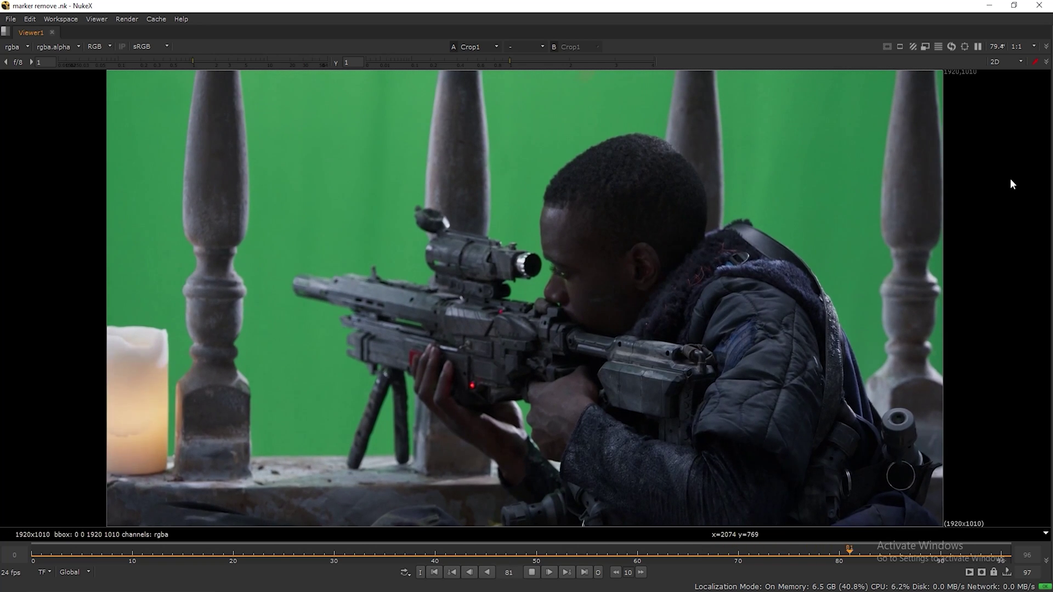
pyautogui.press('space')
pyautogui.press('space')
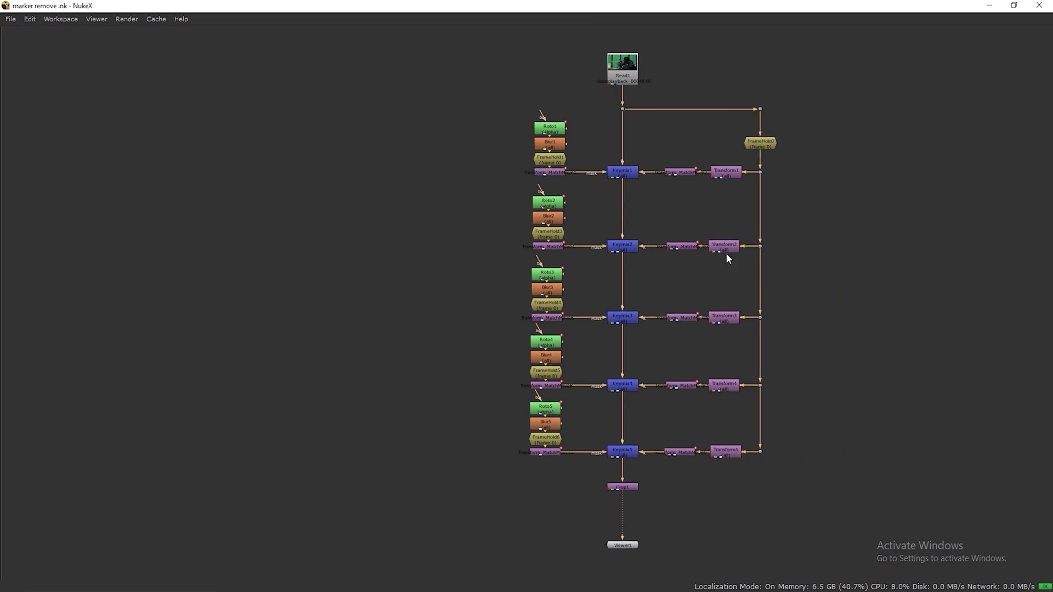
pyautogui.press('f')
pyautogui.scroll(2, 686, 252)
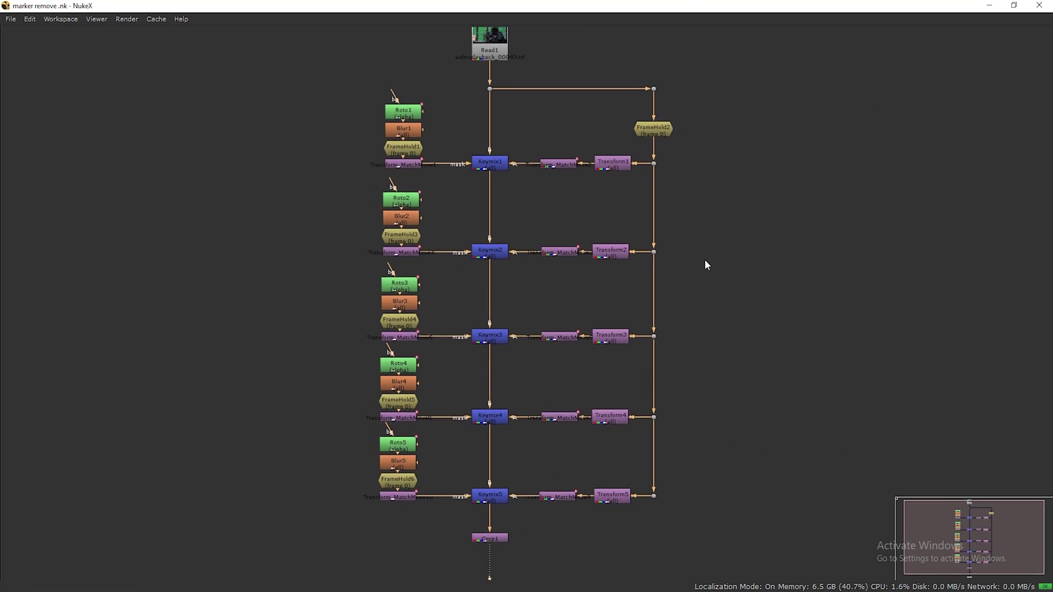
pyautogui.press('space')
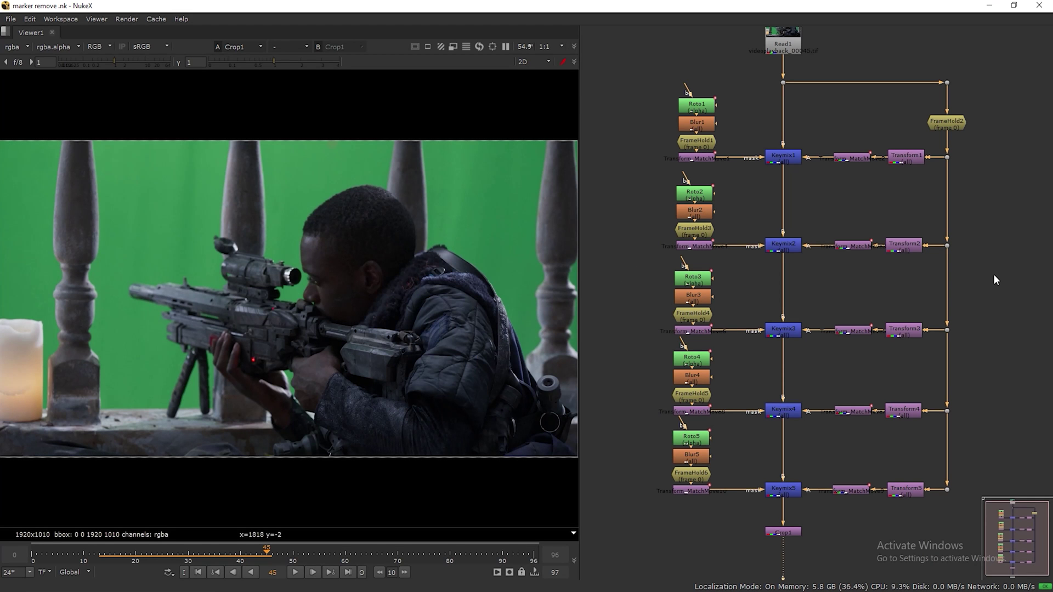